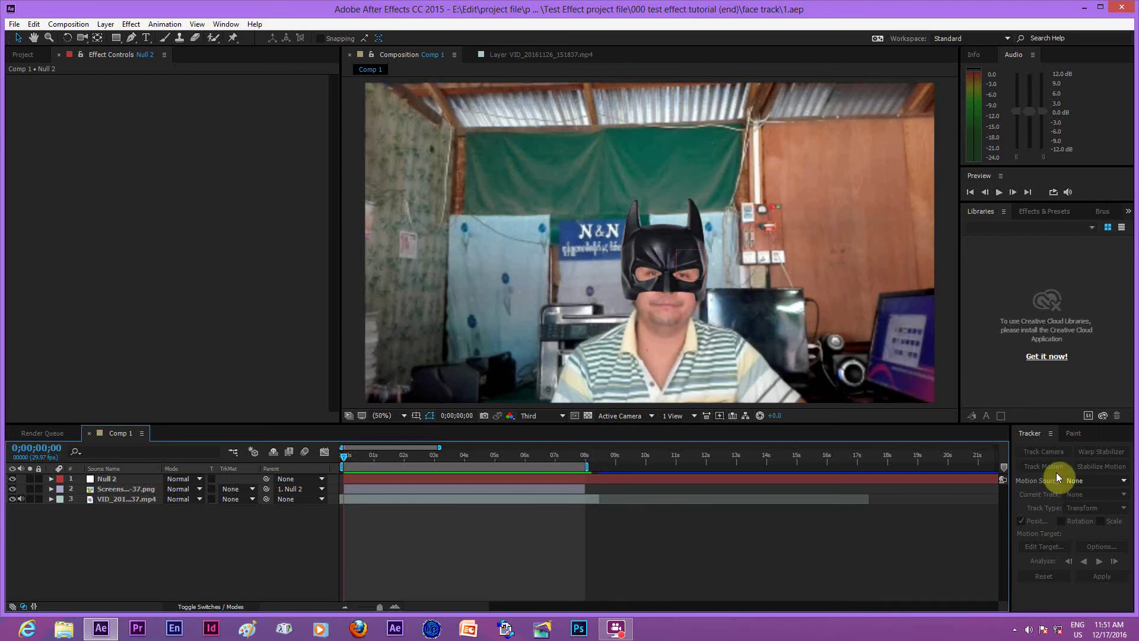
Play back the finished face-tracking result in Comp 1, and return the playhead to the start.
left_click(116, 499)
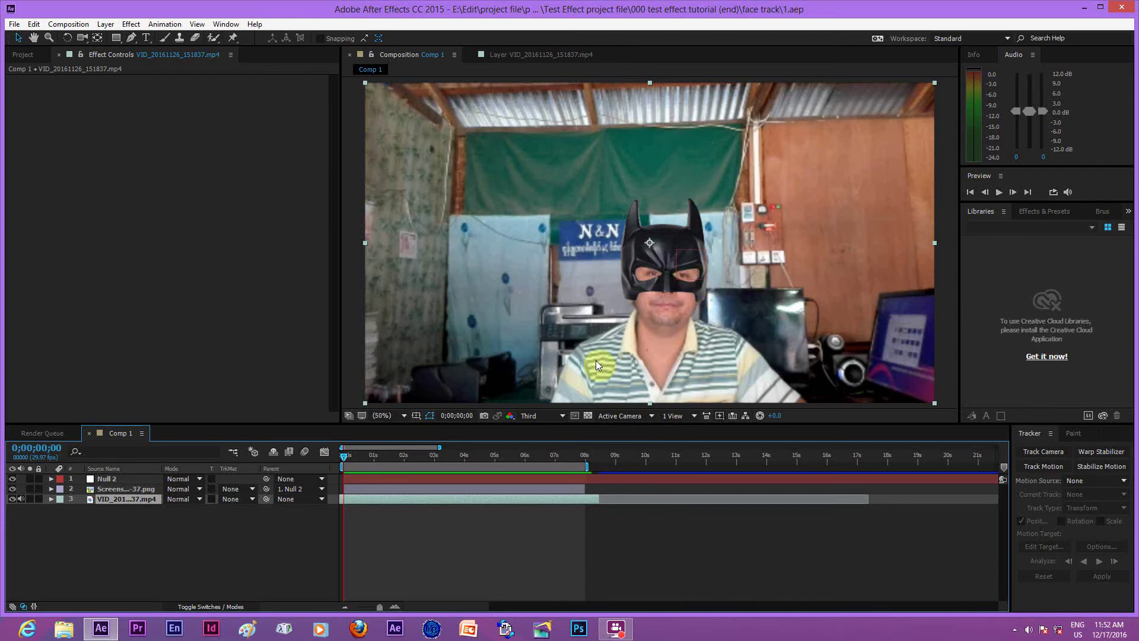
left_click(436, 489)
key("space")
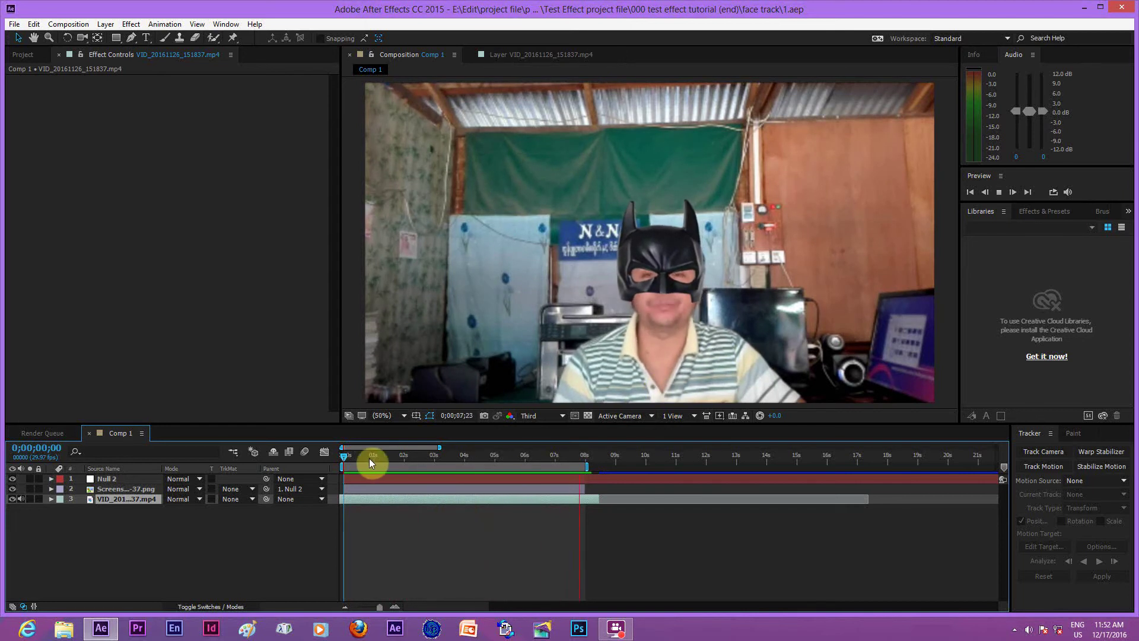
left_click_drag(369, 458, 350, 457)
left_click(342, 457)
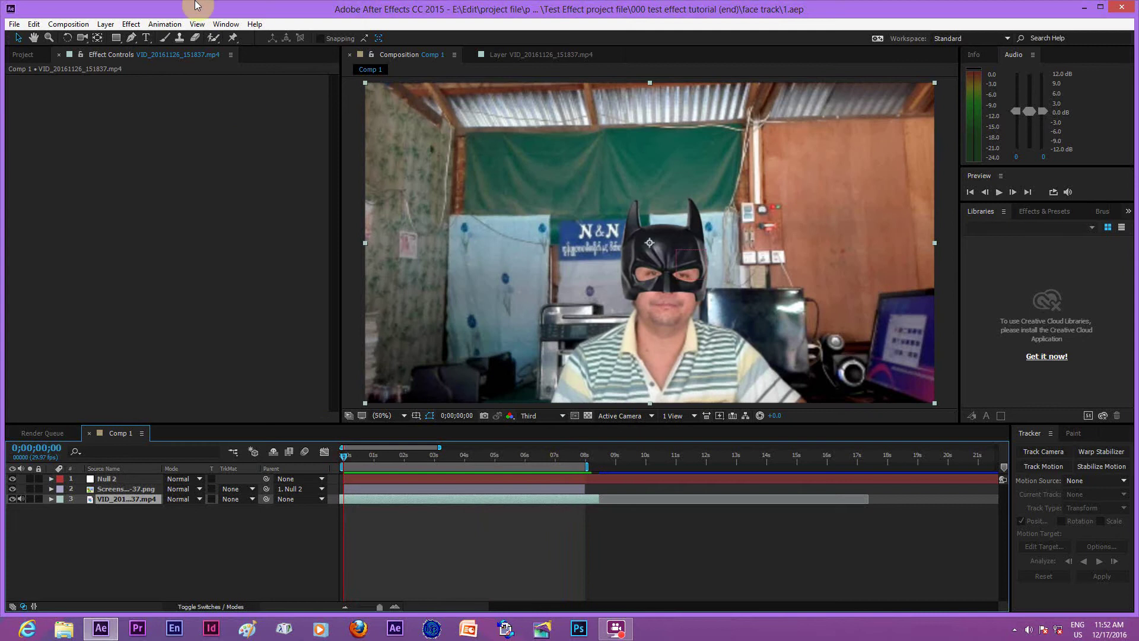
Create a new composition with the HDTV 1080 29.97 preset, 1920 x 1080 px, keeping the other default settings.
left_click(73, 23)
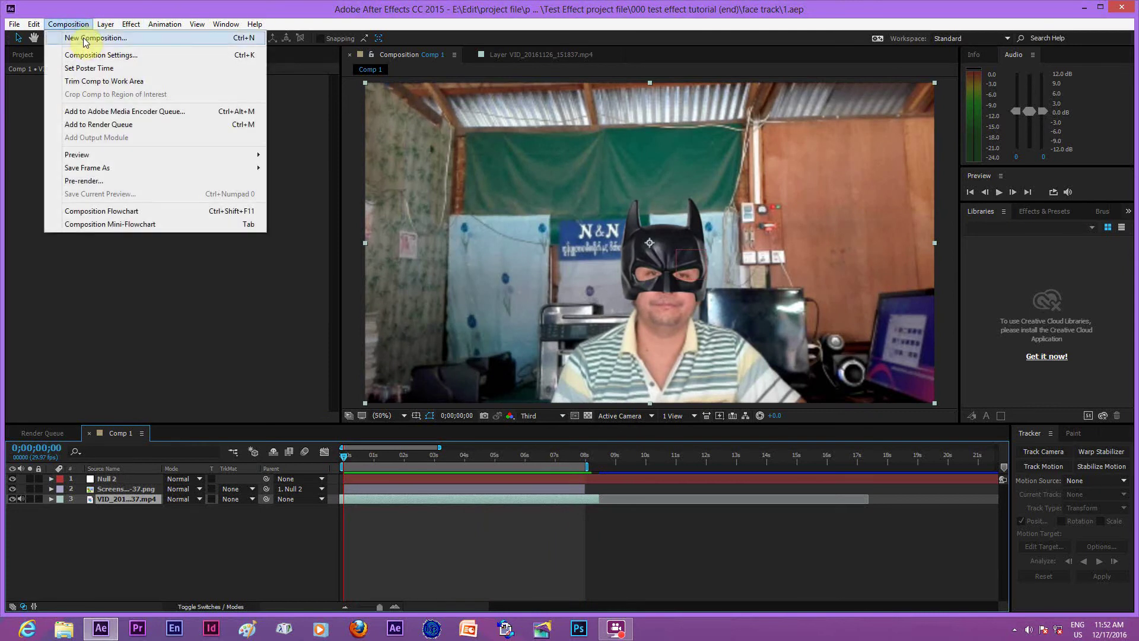
left_click(83, 37)
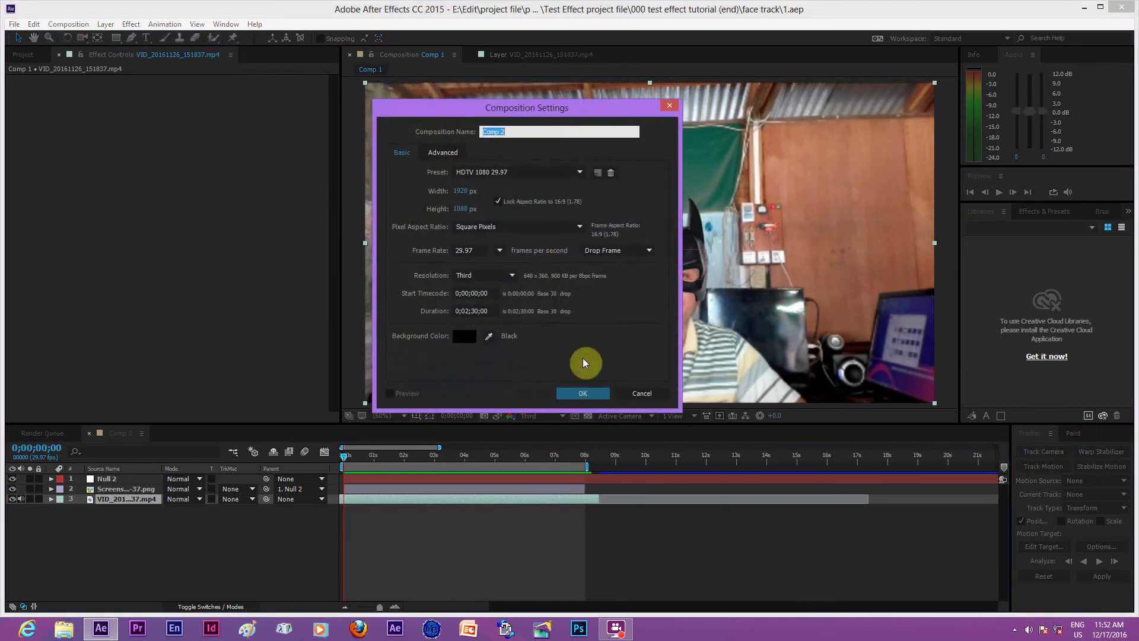
left_click(586, 394)
Add the VID_20161126_151837.mp4 footage to Comp 2 and scale it with Fit to Comp.
left_click(26, 55)
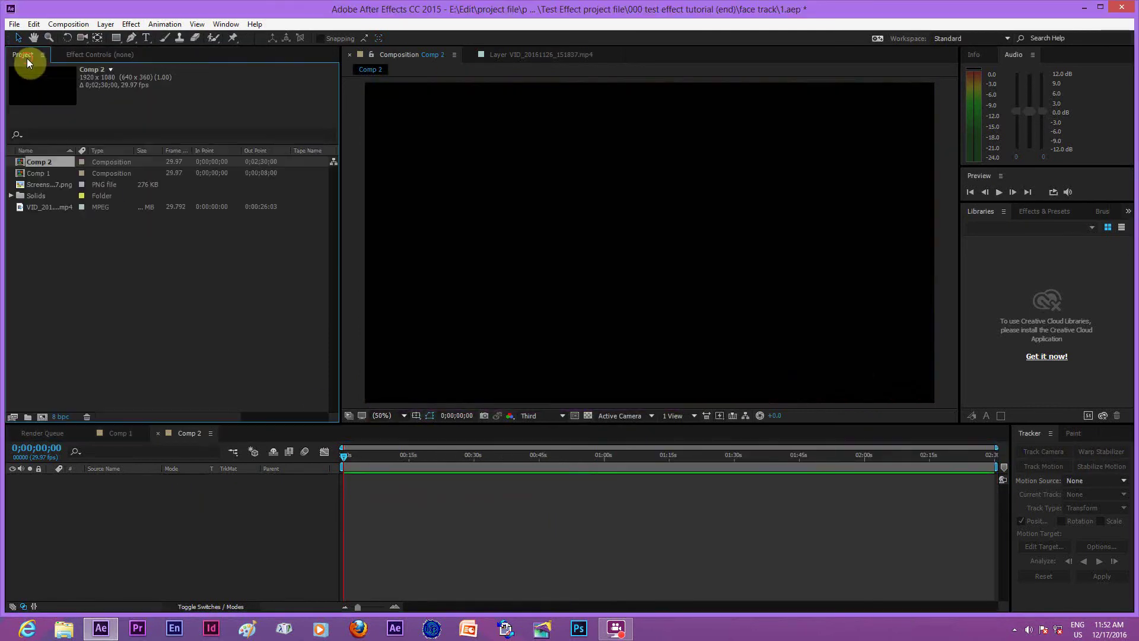
left_click(102, 207)
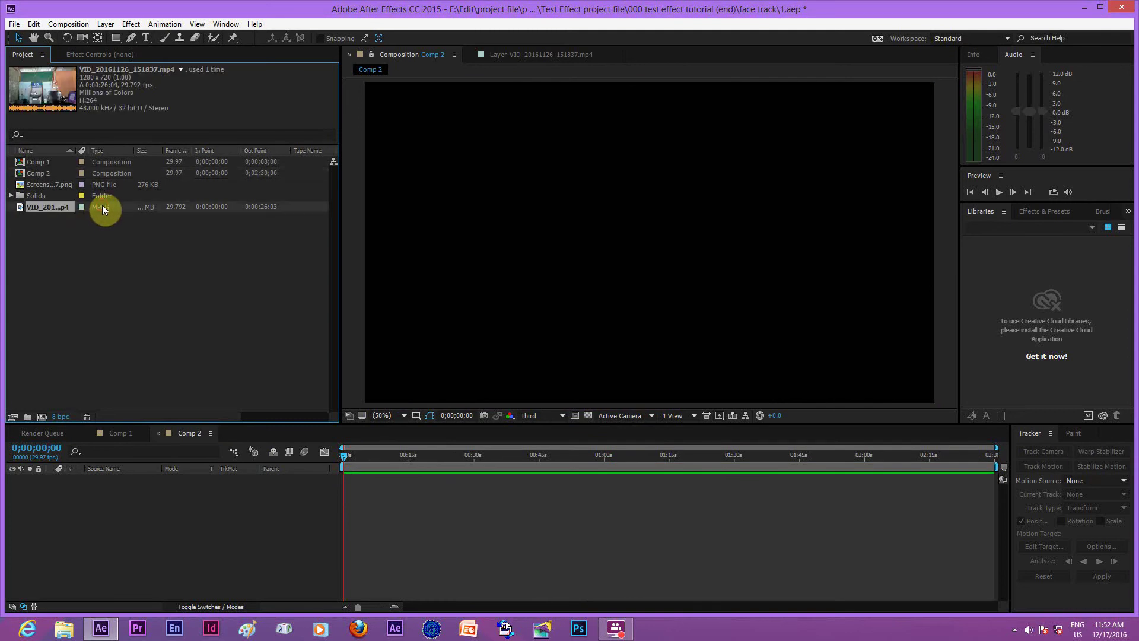
left_click_drag(102, 207, 334, 466)
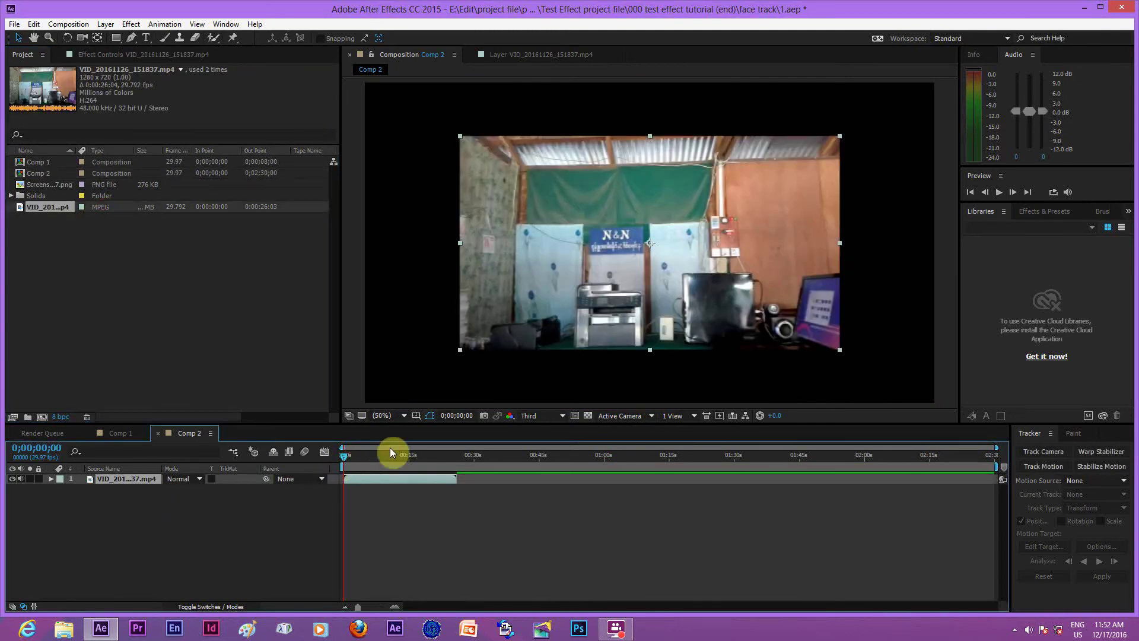
right_click(534, 301)
mouse_move(585, 208)
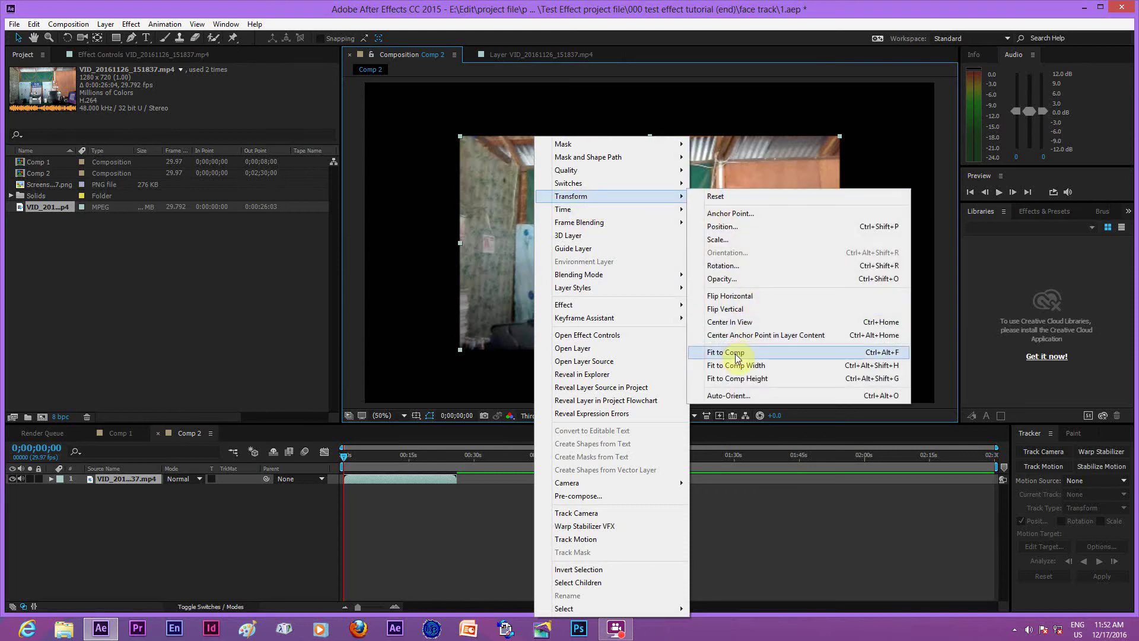
left_click(736, 354)
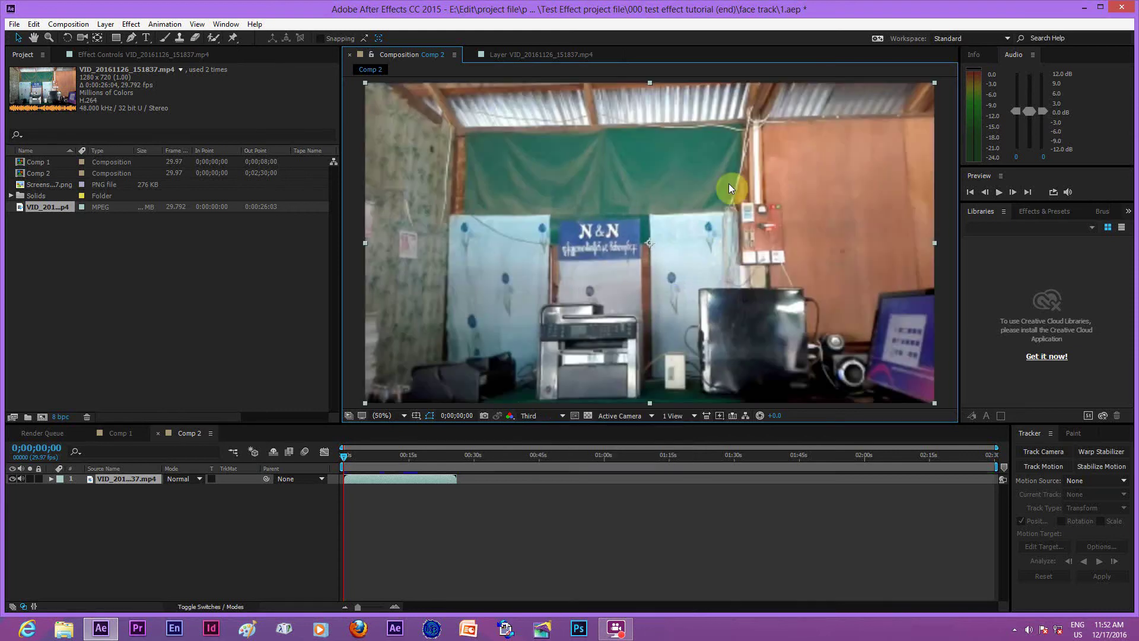
Trim the video layer to the part where the man sits facing the camera and align it with the composition's start.
mouse_move(351, 456)
left_mouse_down()
mouse_move(399, 461)
mouse_move(364, 479)
mouse_move(402, 477)
mouse_move(349, 458)
left_mouse_up()
left_click_drag(430, 478, 342, 461)
left_click(344, 455)
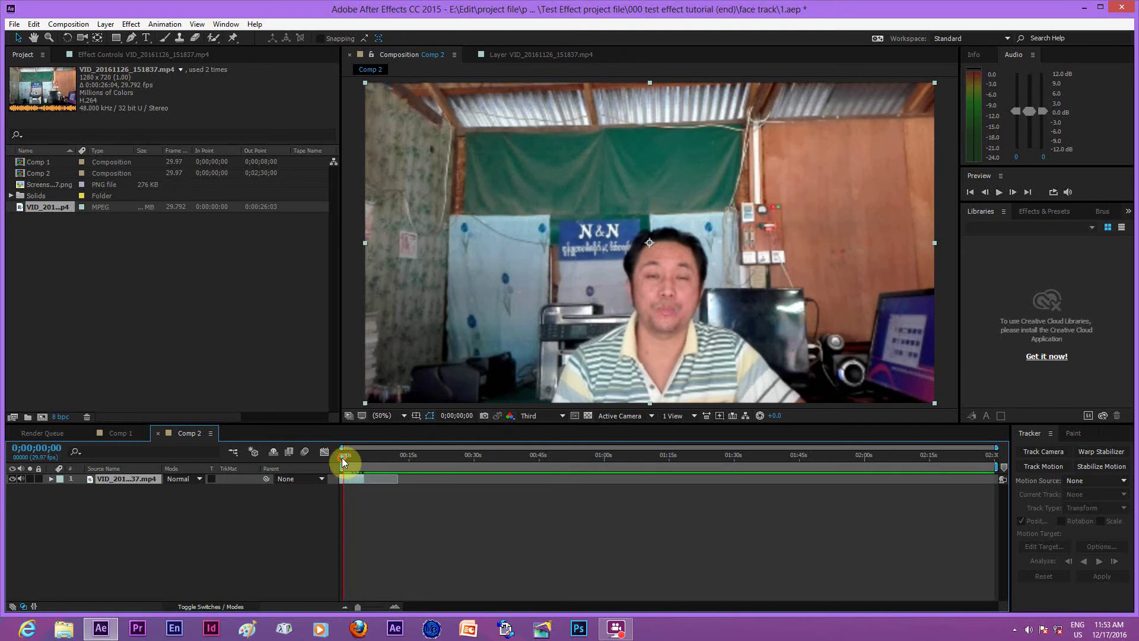
Place the Batman mask PNG image in Comp 2 as a layer above the video.
left_click(41, 184)
left_click_drag(51, 186, 133, 476)
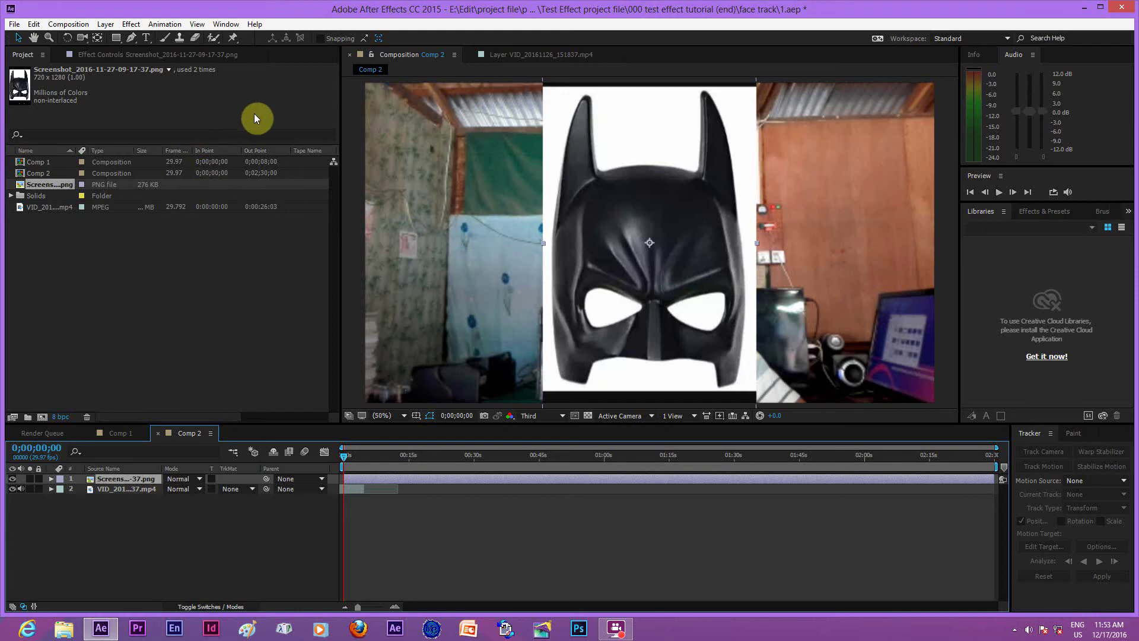
Draw a closed mask with the Pen tool around the Batman mask's full outline, including both ears and the lower edge.
left_click(132, 38)
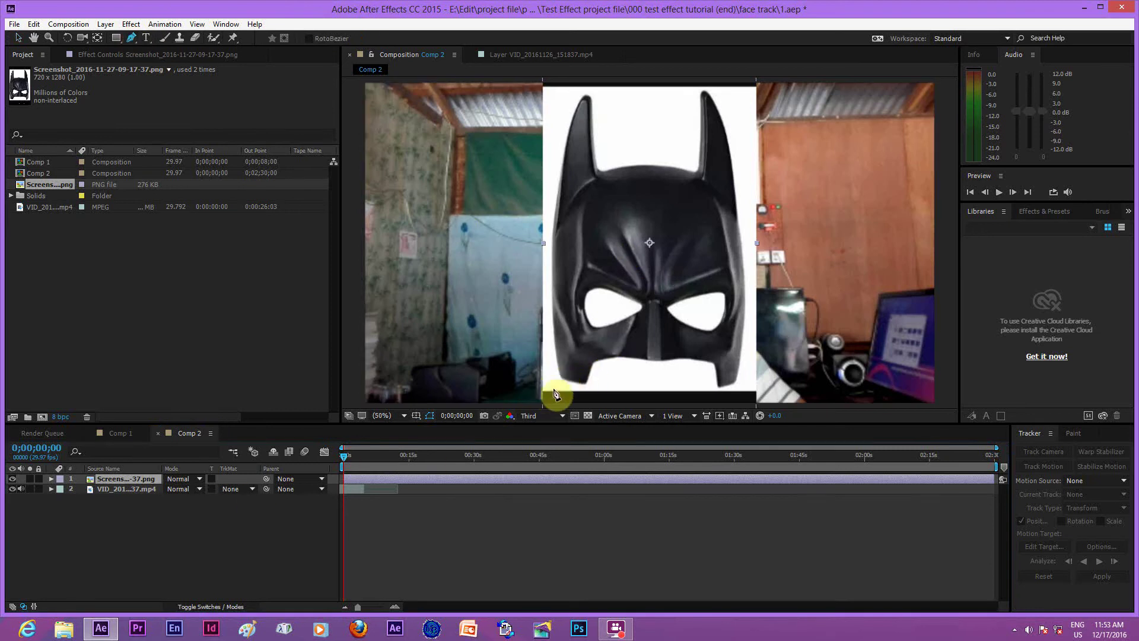
left_click(560, 373)
left_click(554, 330)
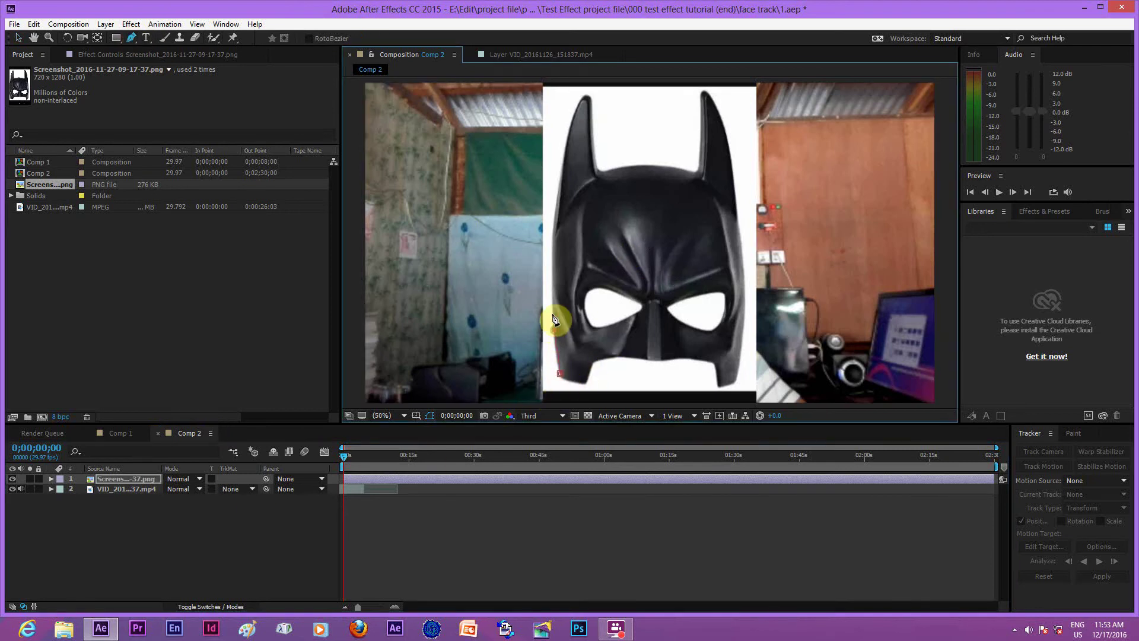
left_click(550, 279)
left_click(558, 192)
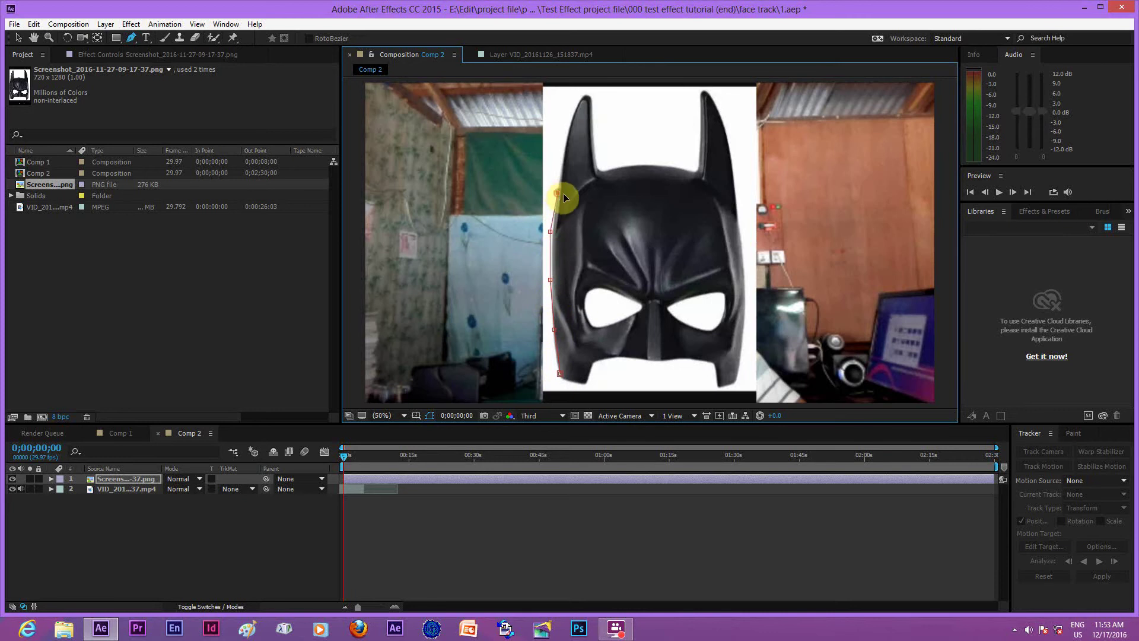
left_click(566, 148)
left_click(571, 119)
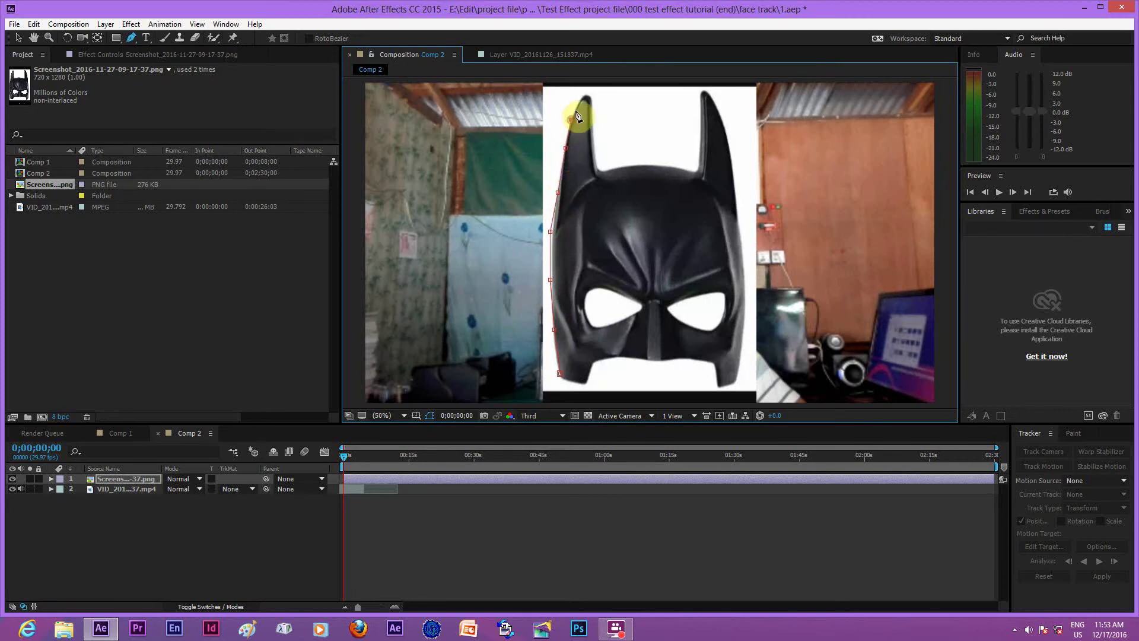
left_click(579, 102)
left_click(587, 95)
left_click(588, 110)
left_click(592, 138)
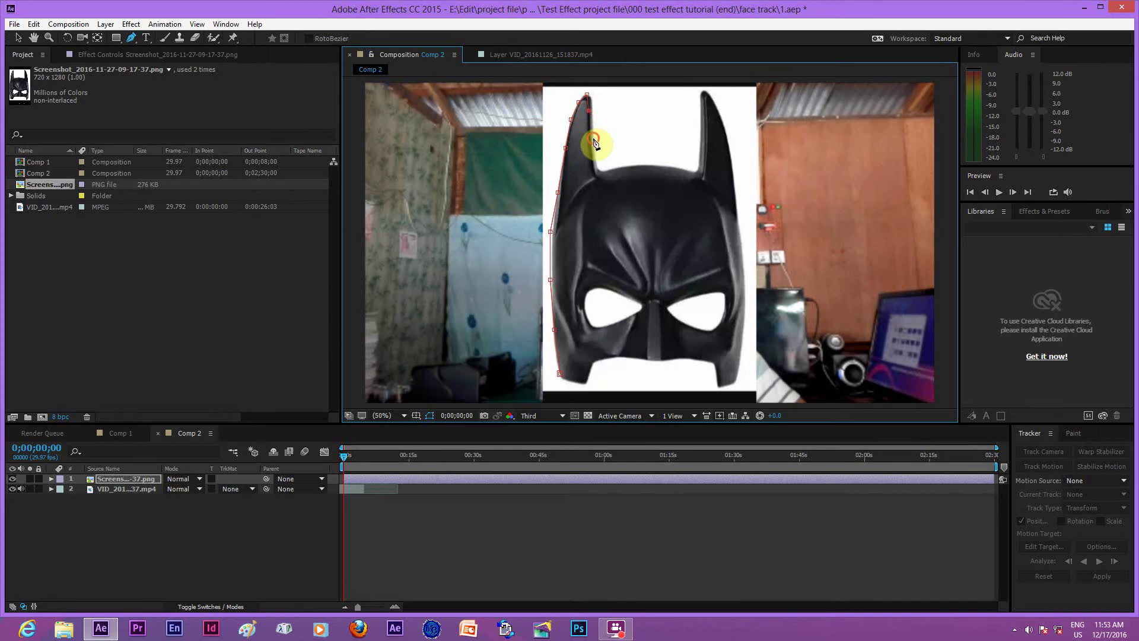
left_click(610, 171)
left_click(626, 165)
left_click(646, 165)
left_click(670, 166)
left_click(698, 170)
left_click(700, 151)
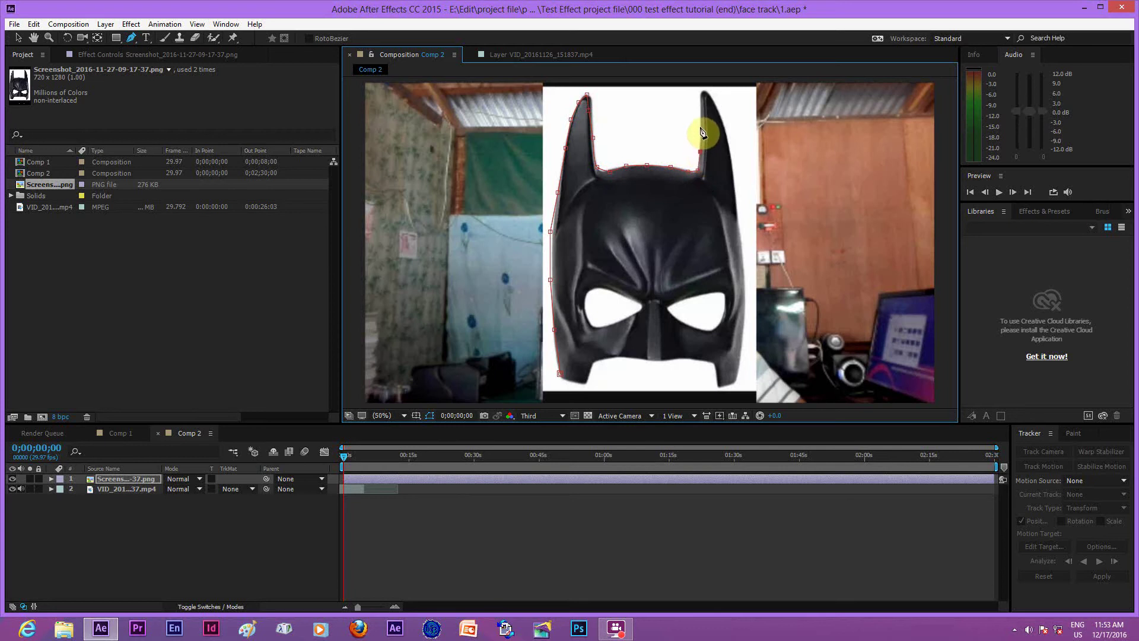
left_click(700, 125)
left_click(701, 102)
left_click(705, 90)
left_click(717, 109)
left_click(724, 130)
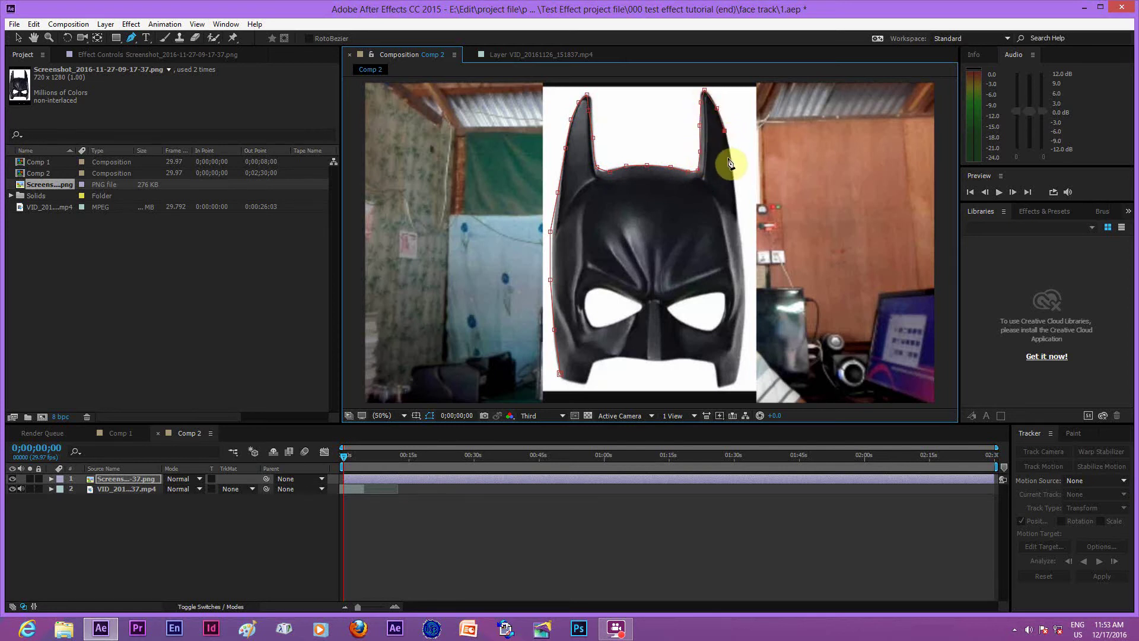
left_click(730, 158)
left_click(734, 181)
left_click(736, 204)
left_click(739, 218)
left_click(739, 240)
left_click(743, 271)
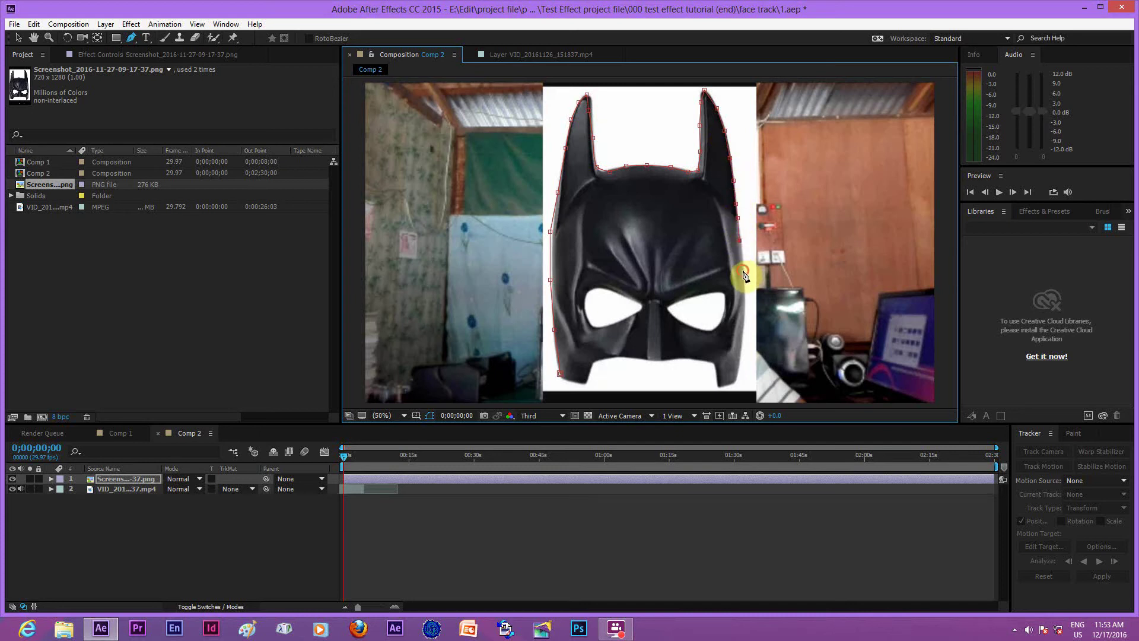
left_click(744, 308)
left_click(741, 343)
left_click(737, 376)
left_click(718, 366)
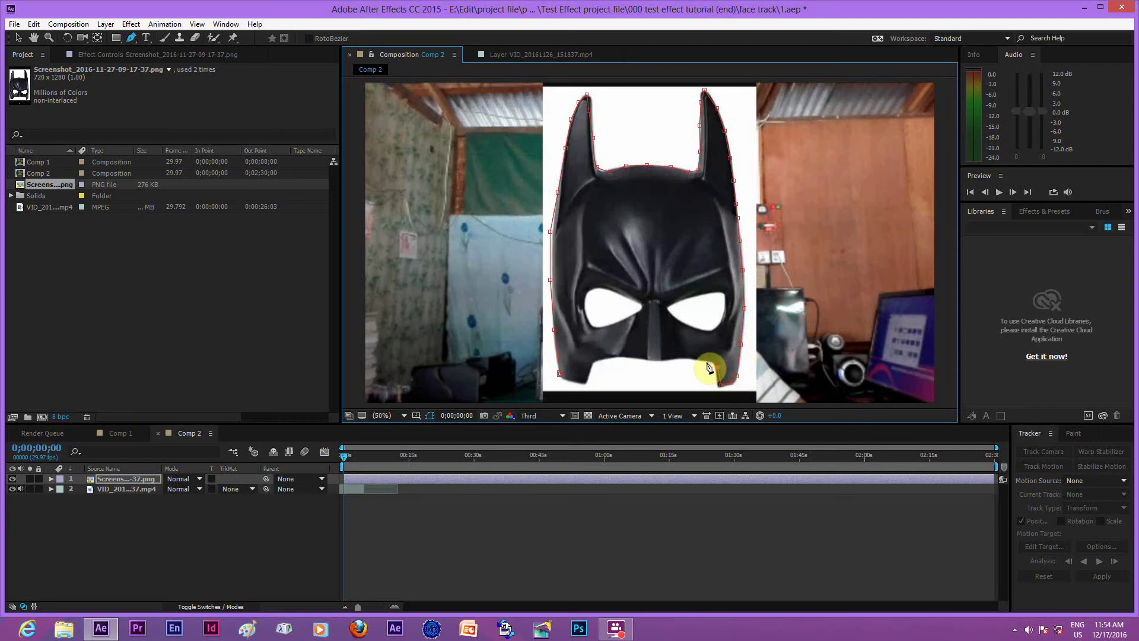
left_click(705, 358)
left_click(682, 359)
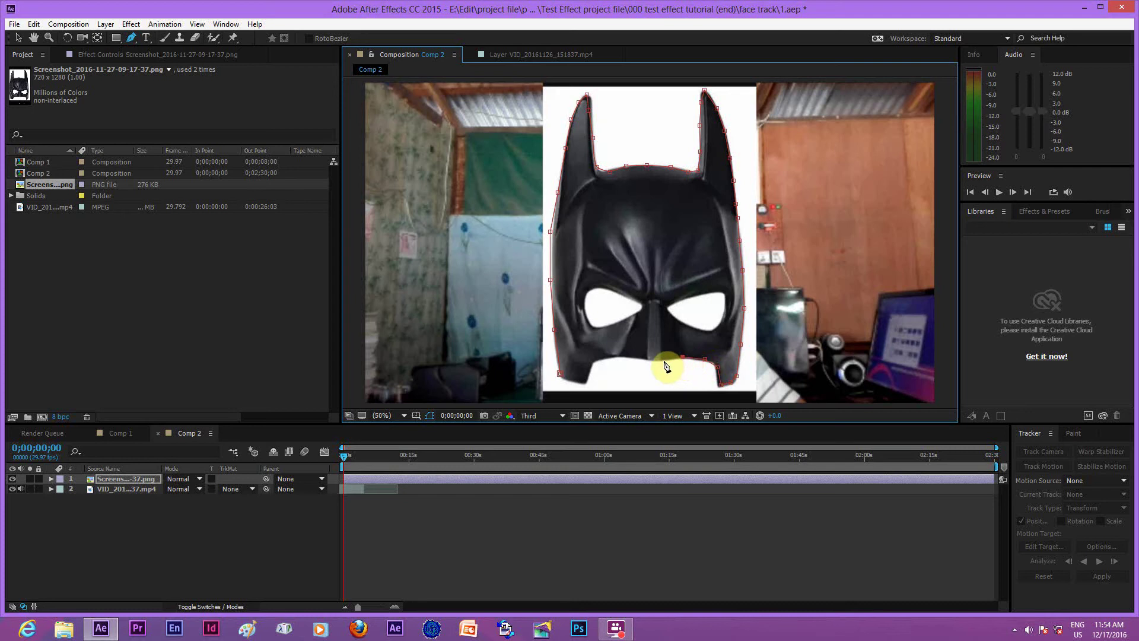
left_click(662, 360)
left_click(624, 357)
left_click(596, 360)
left_click(590, 369)
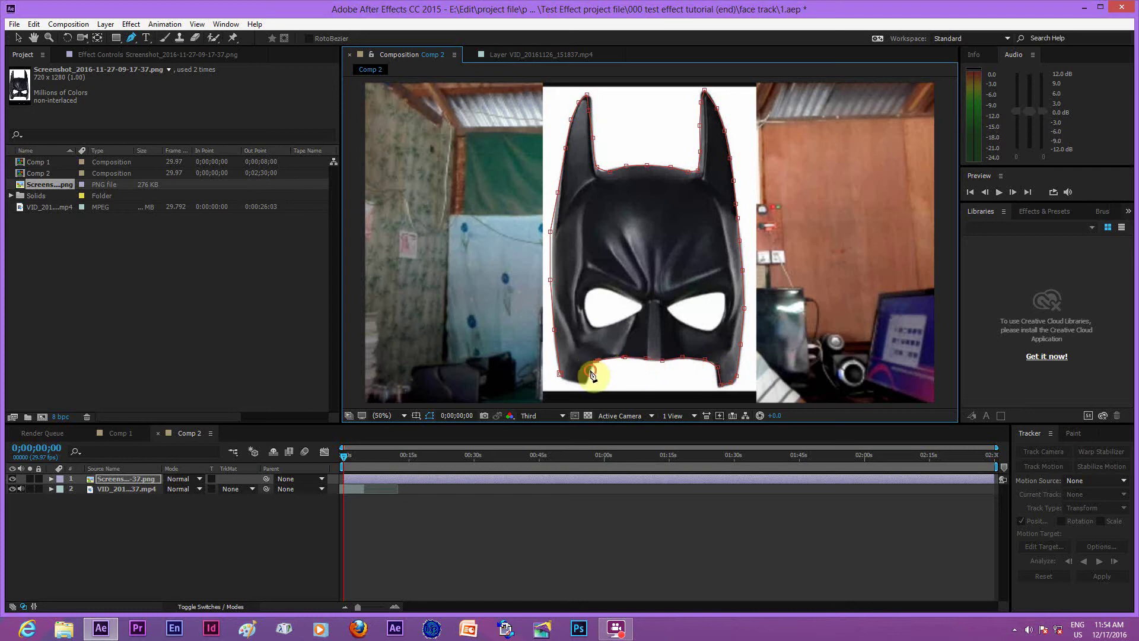
left_click(560, 374)
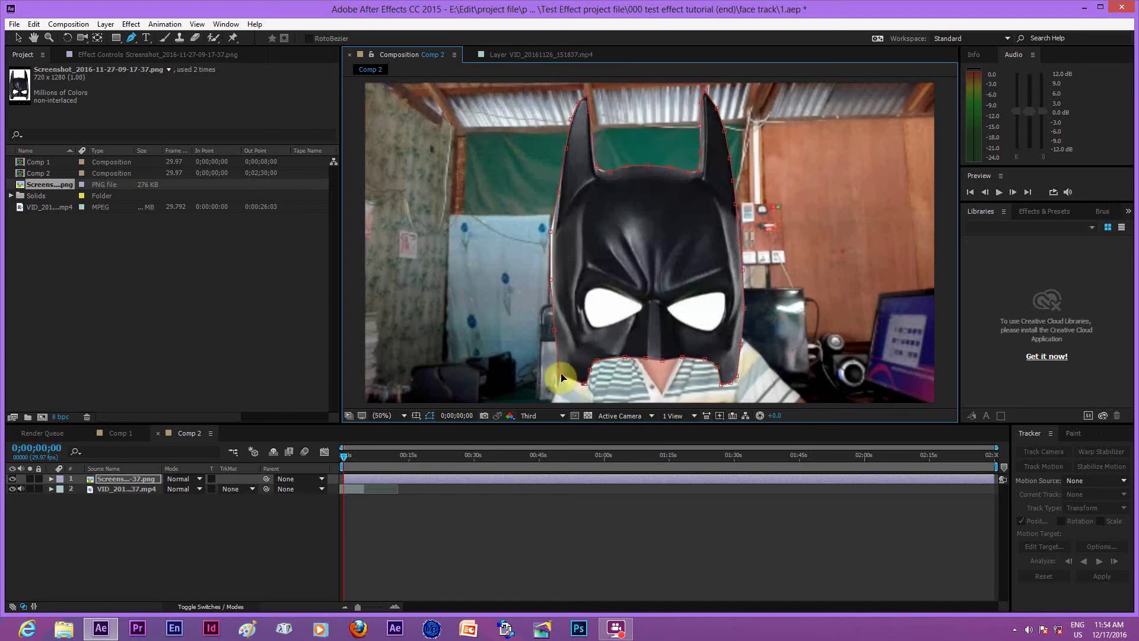
Draw a second closed mask with the Pen tool around the Batman mask's left eye hole.
left_click(642, 308)
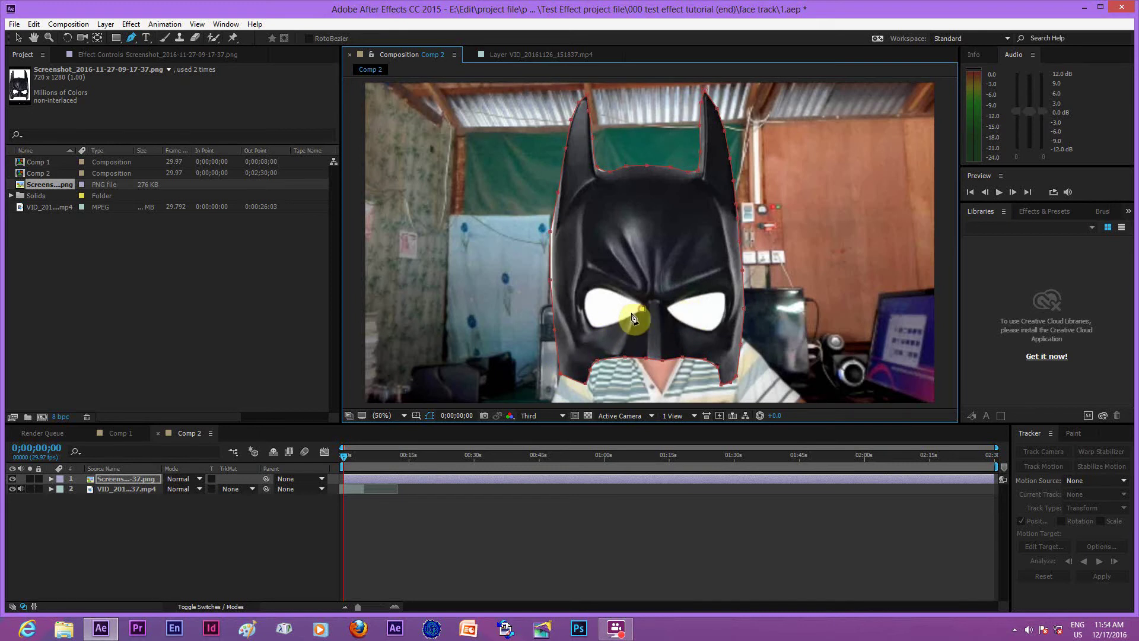
left_click(619, 320)
left_click(583, 293)
left_click(593, 289)
left_click(606, 287)
left_click(642, 308)
Set the mode of Mask 2 on the PNG layer to Subtract to cut out the left eye hole.
left_click(51, 478)
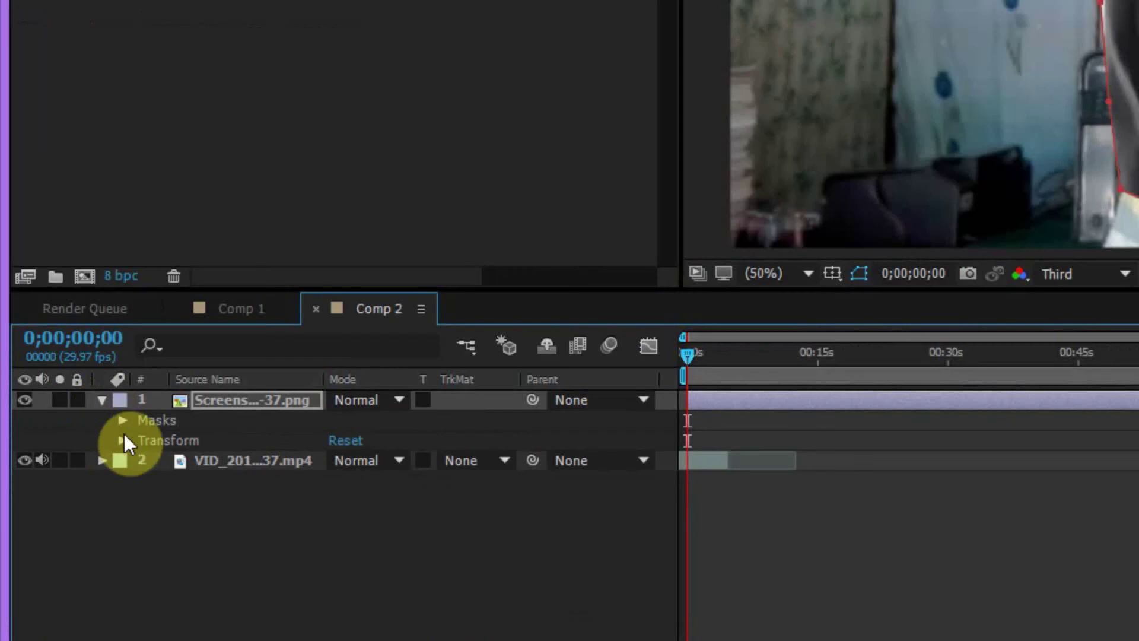
left_click(122, 420)
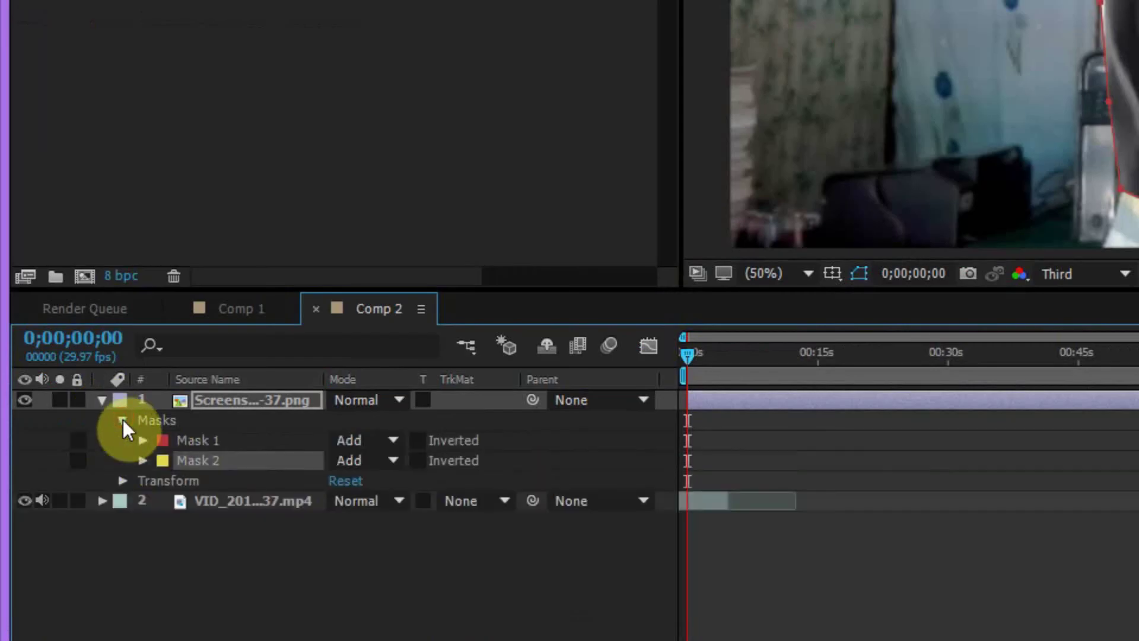
left_click(393, 461)
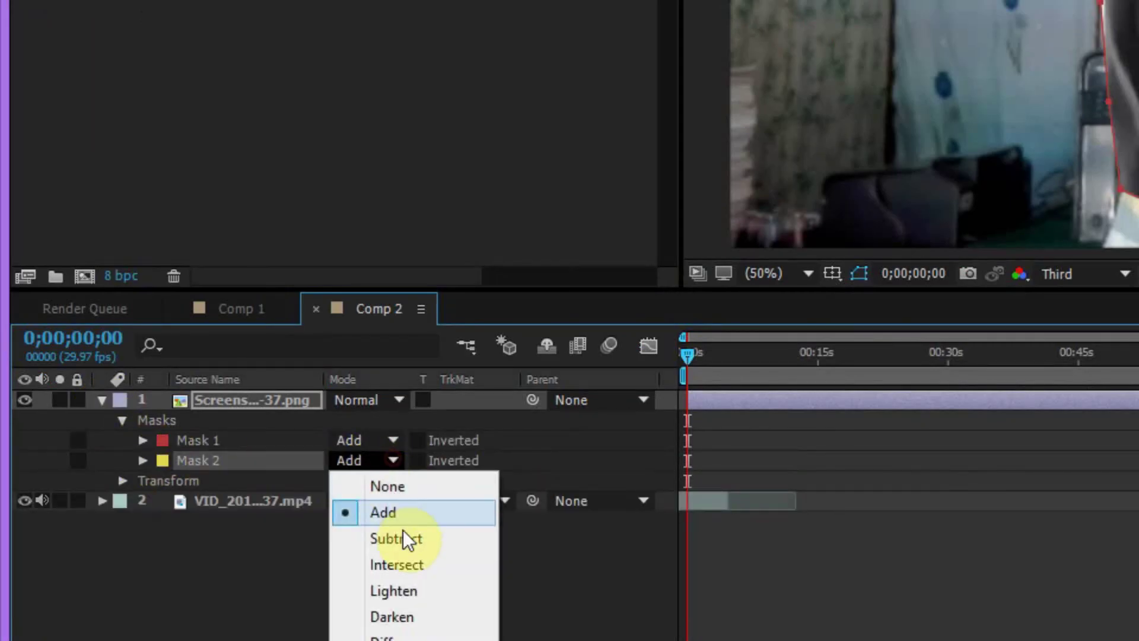
left_click(404, 539)
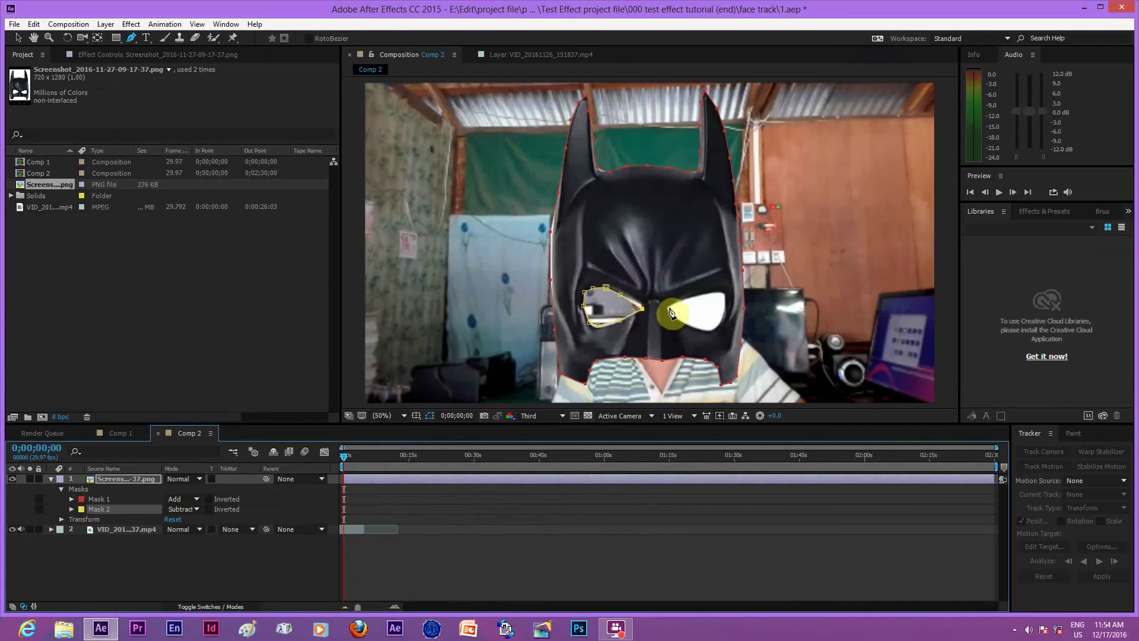
Draw a third closed mask around the right eye hole with the Pen tool and set its mode to Subtract.
left_click(891, 224)
left_click(691, 295)
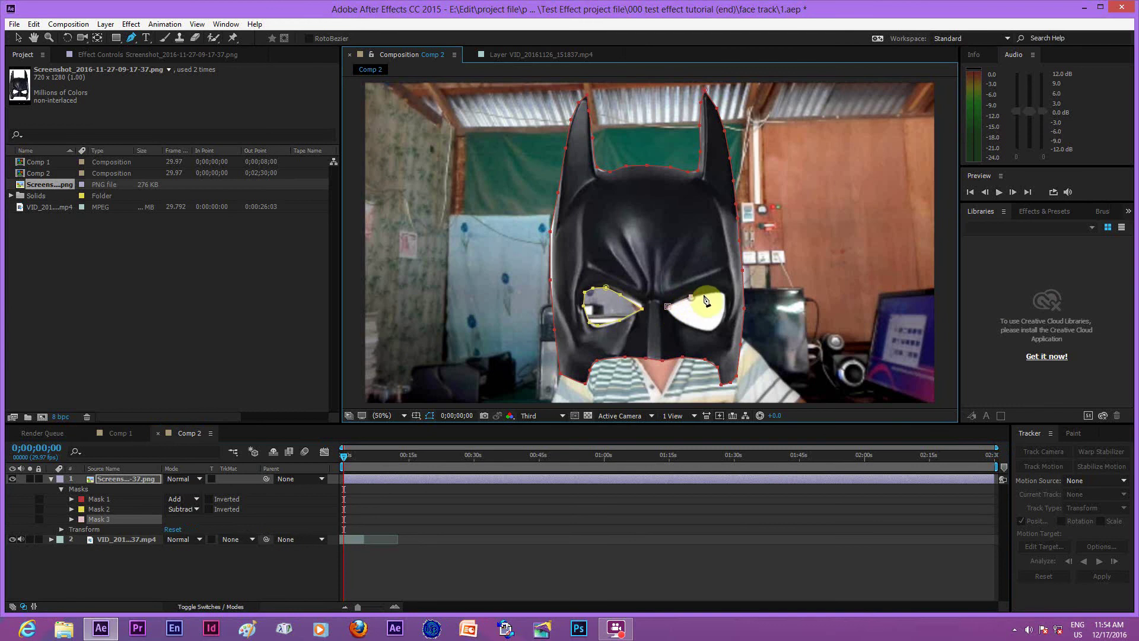
left_click(714, 293)
left_click(726, 308)
left_click(718, 326)
left_click(668, 310)
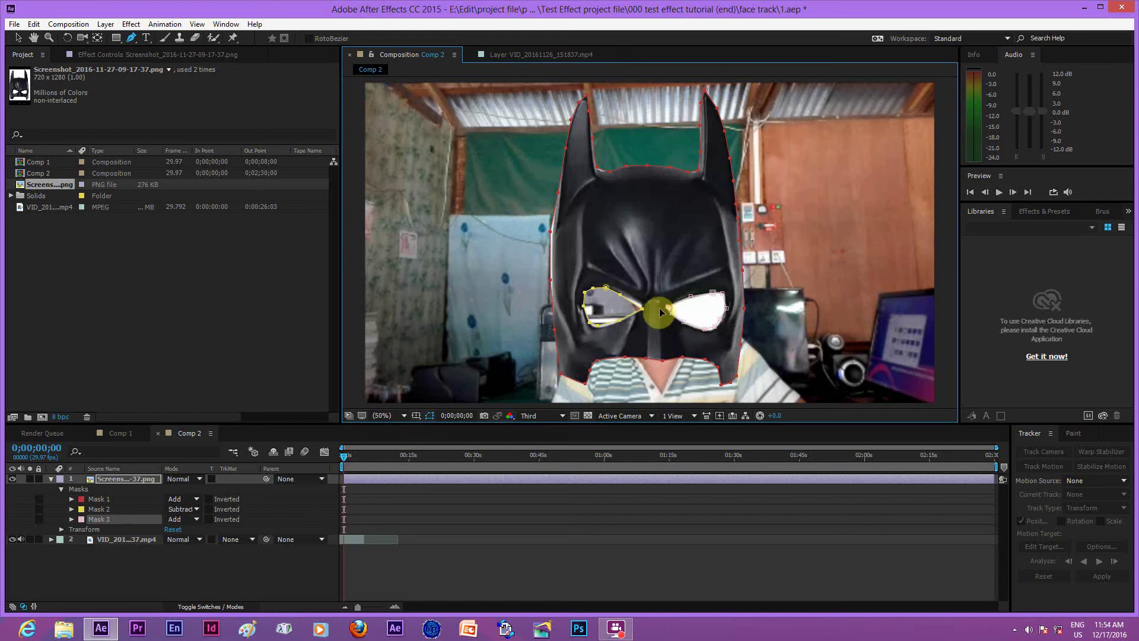
left_click(195, 520)
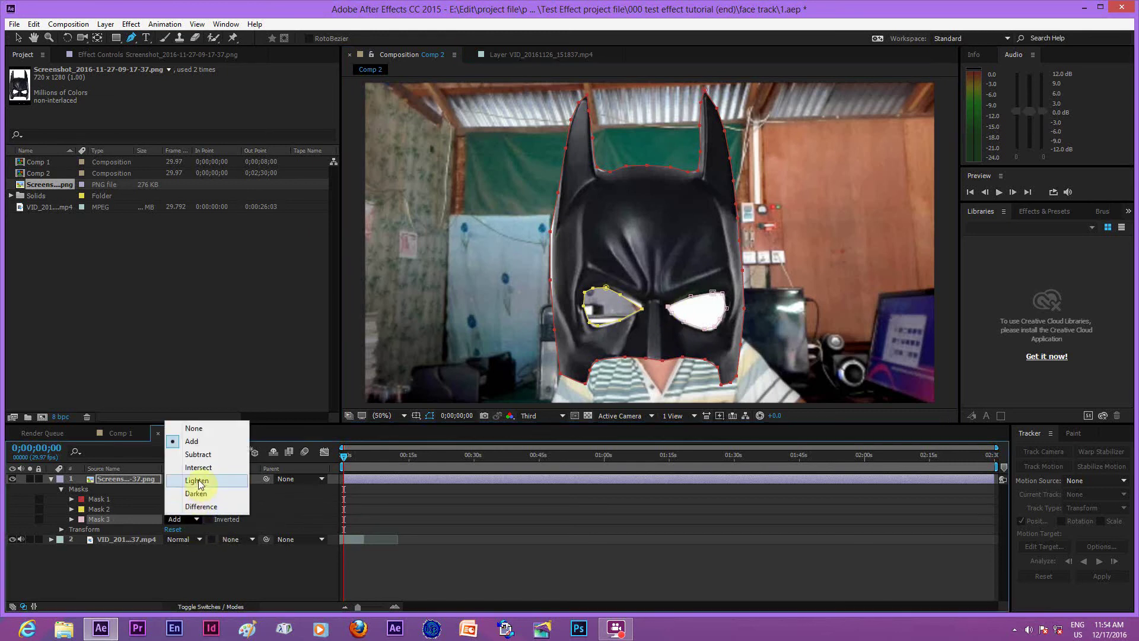
left_click(205, 456)
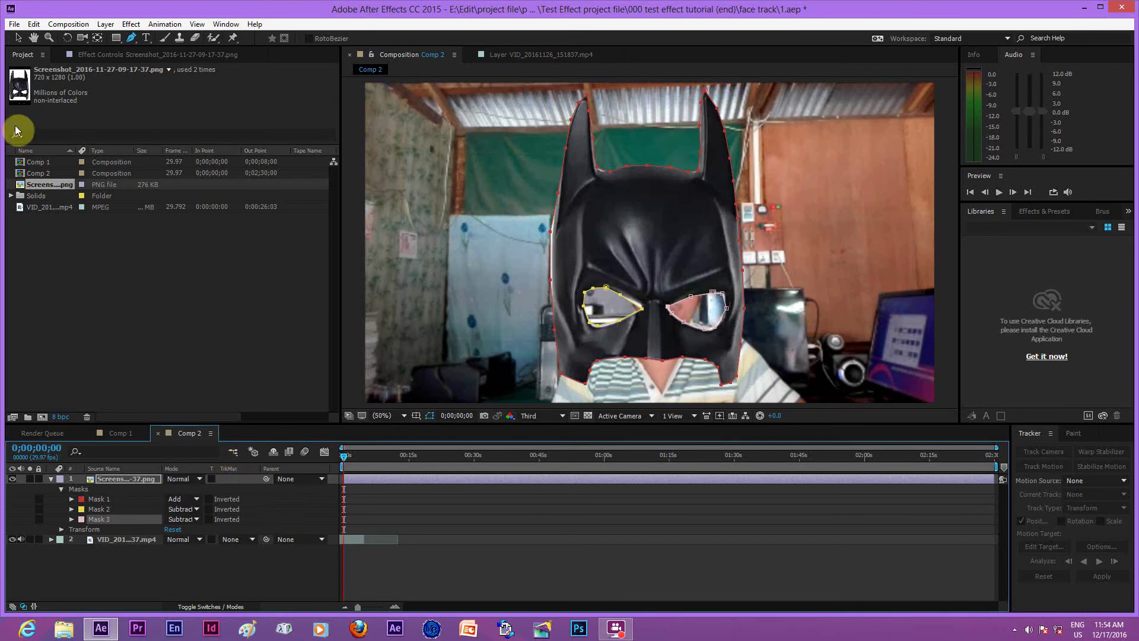
Scale the masked Batman PNG layer down to 45% with the Selection tool active.
left_click(18, 37)
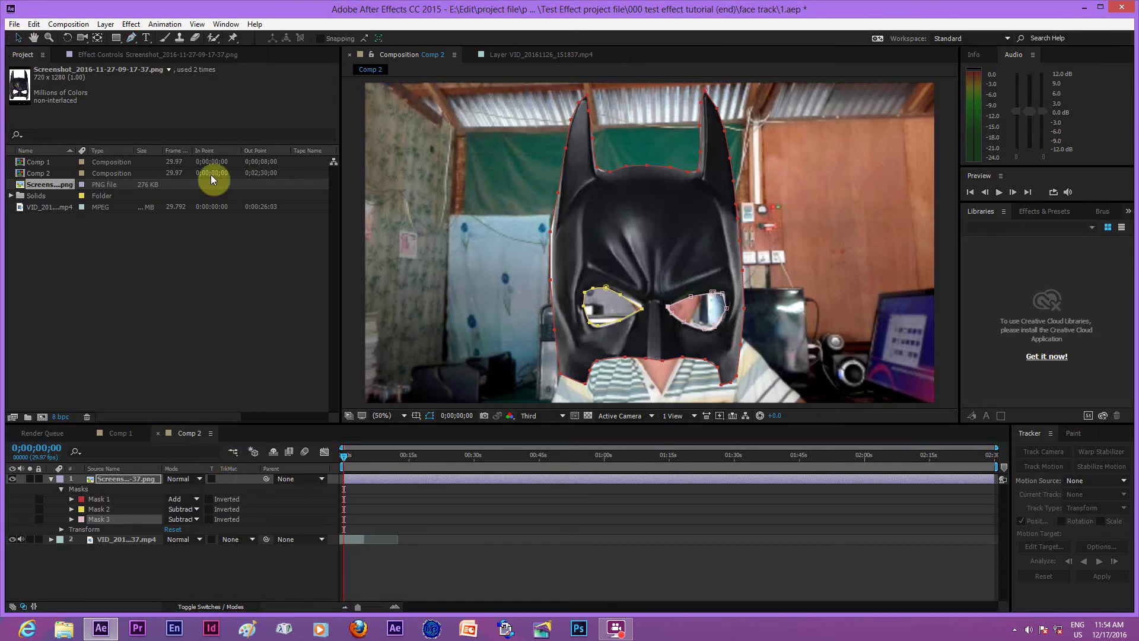
left_click(204, 571)
left_click(647, 250)
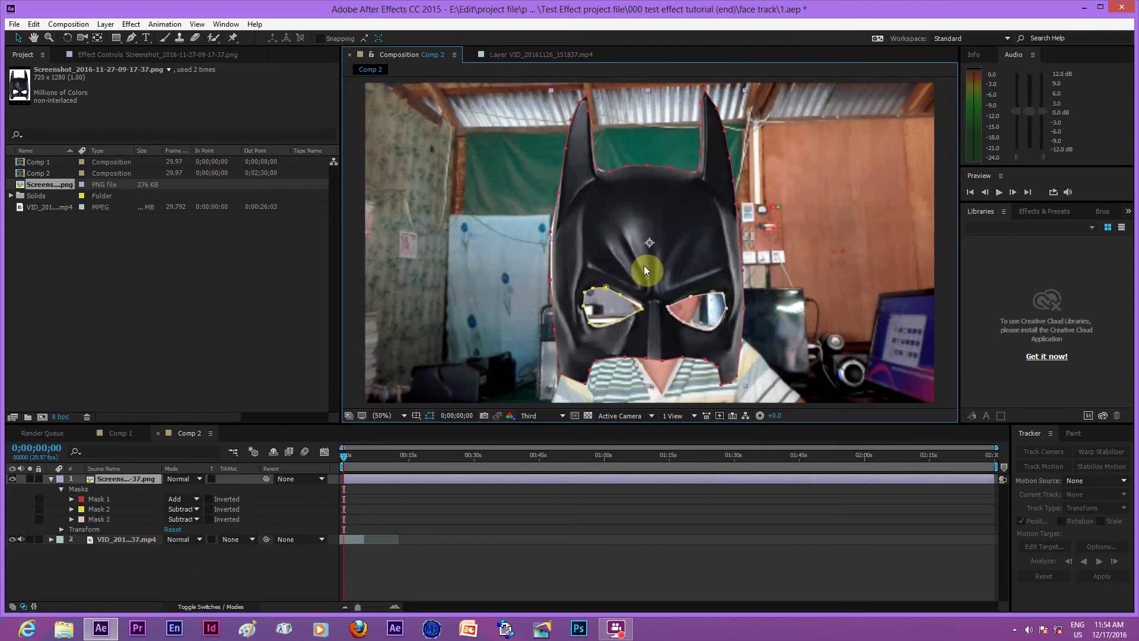
left_click(47, 480)
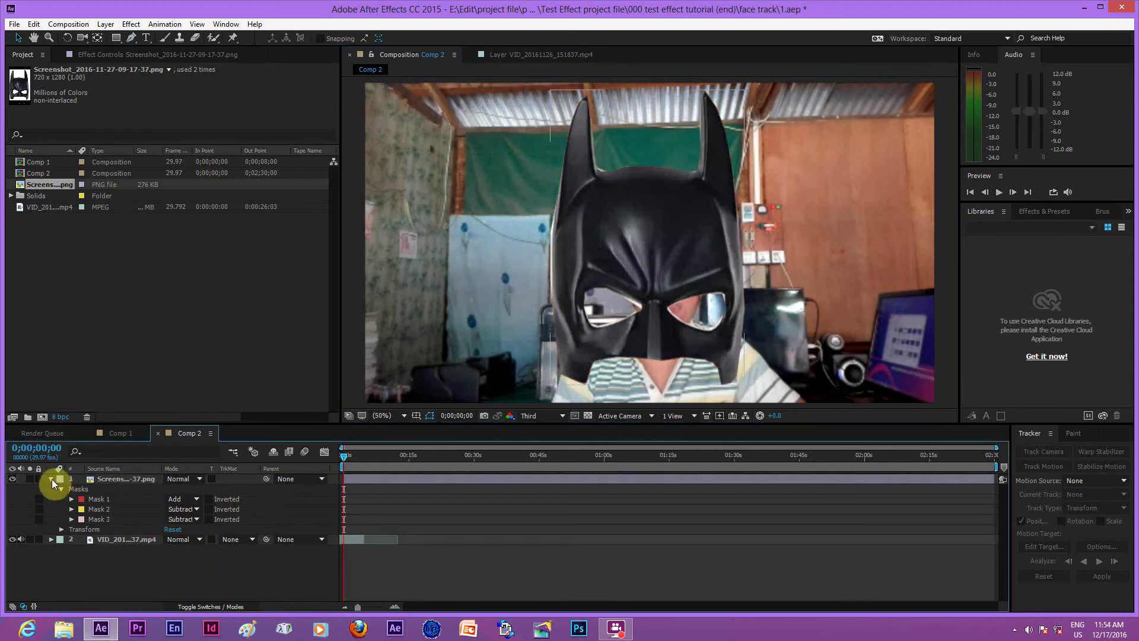
left_click(52, 479)
left_click(109, 478)
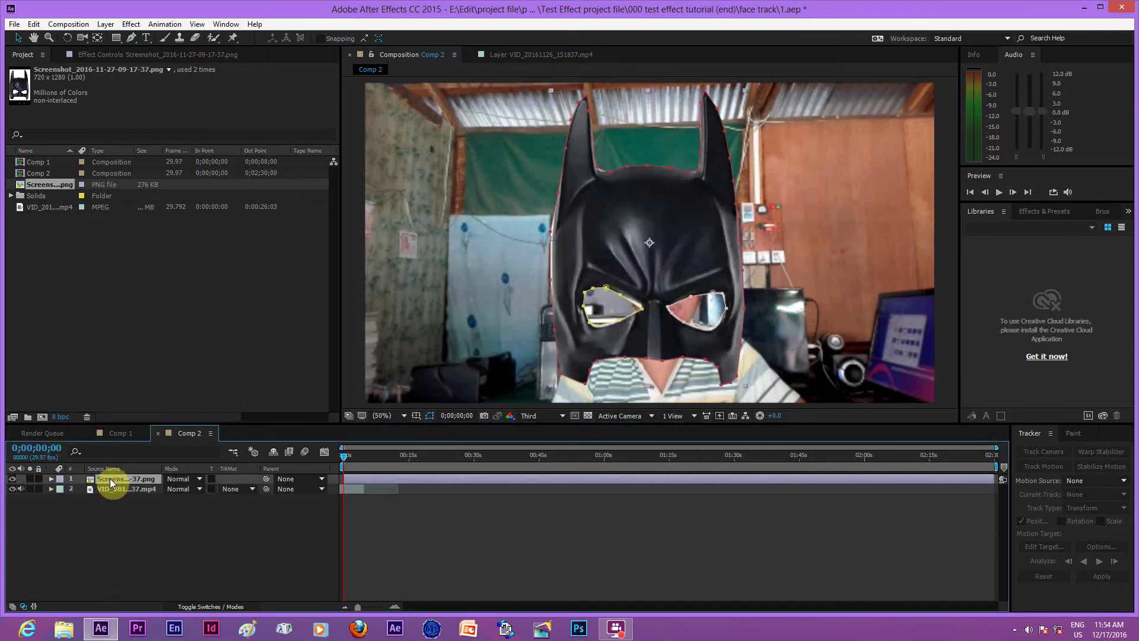
key("s")
left_click_drag(199, 489, 173, 496)
left_click(184, 543)
Split the Batman PNG layer at 0;00;04;21, where the video clip ends, and delete the part after it.
left_click(350, 454)
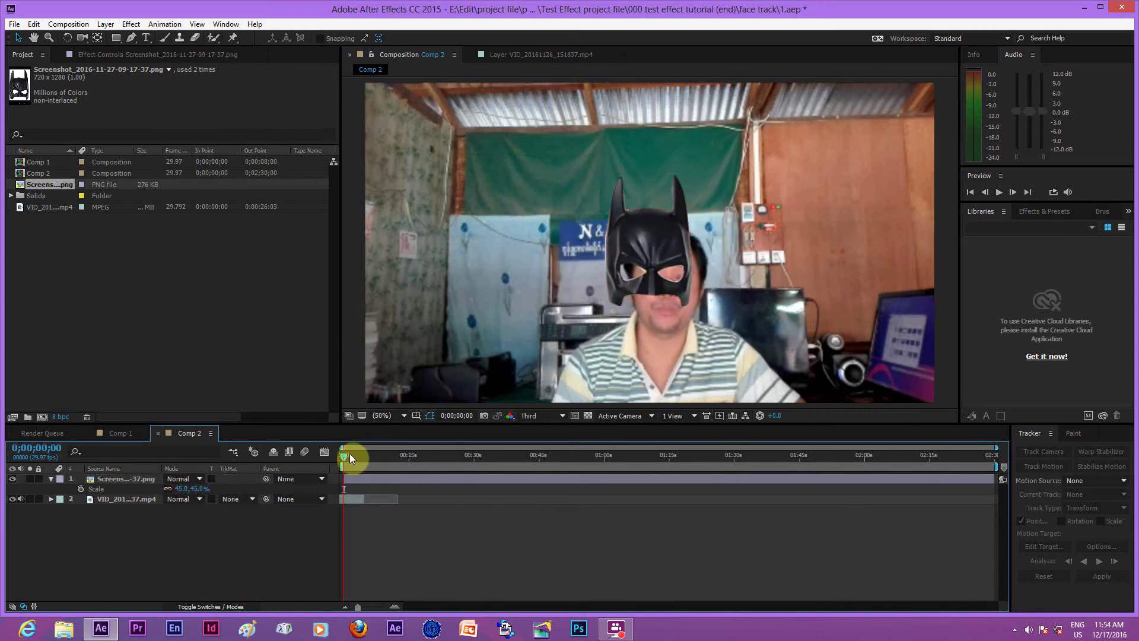
left_click_drag(361, 607, 370, 607)
left_click(348, 468)
left_click(347, 458)
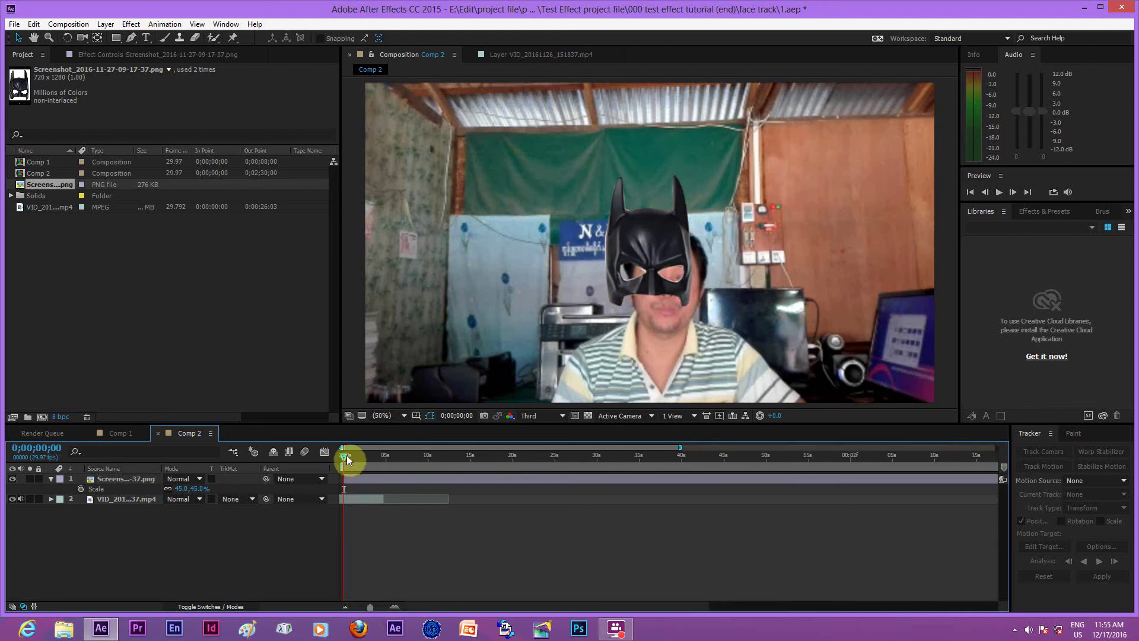
left_click_drag(347, 456, 388, 470)
left_click(388, 477)
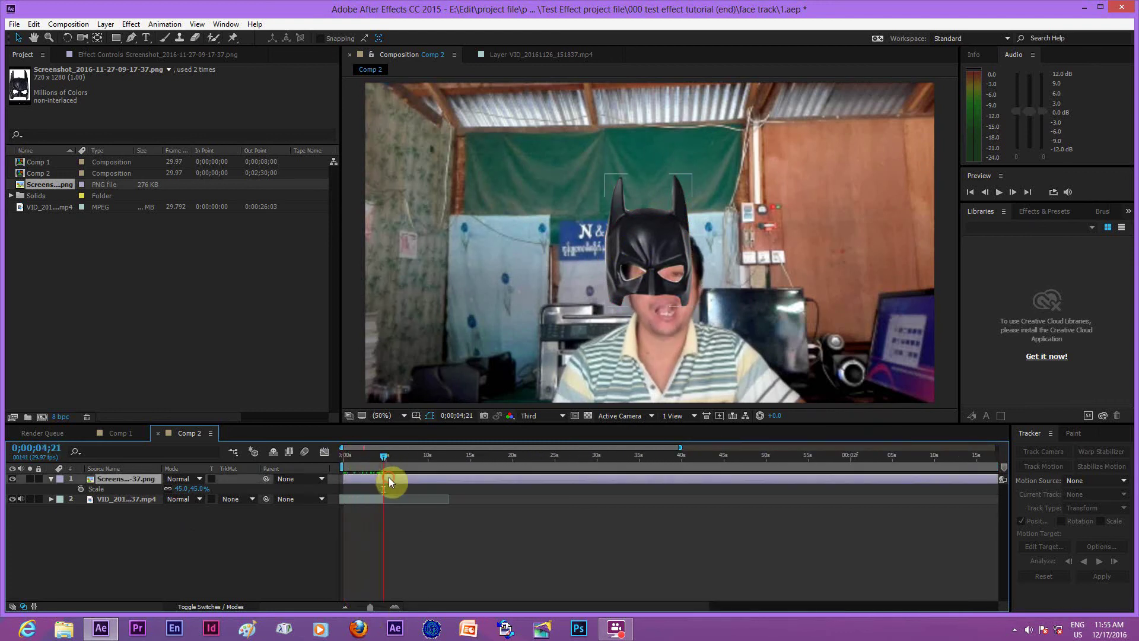
left_click(33, 24)
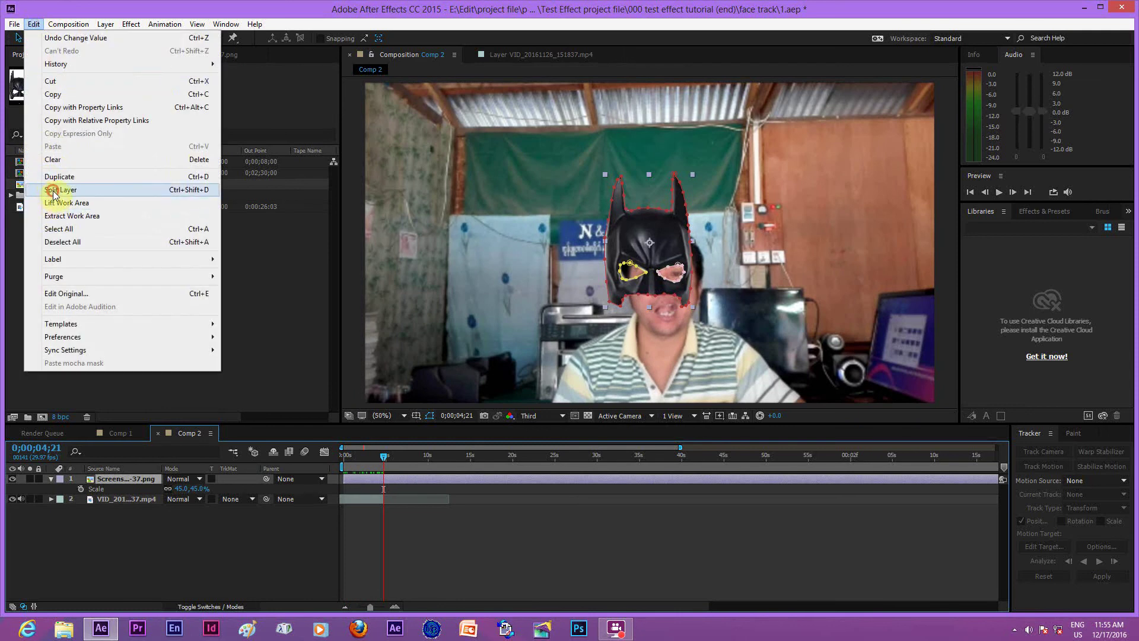
left_click(55, 189)
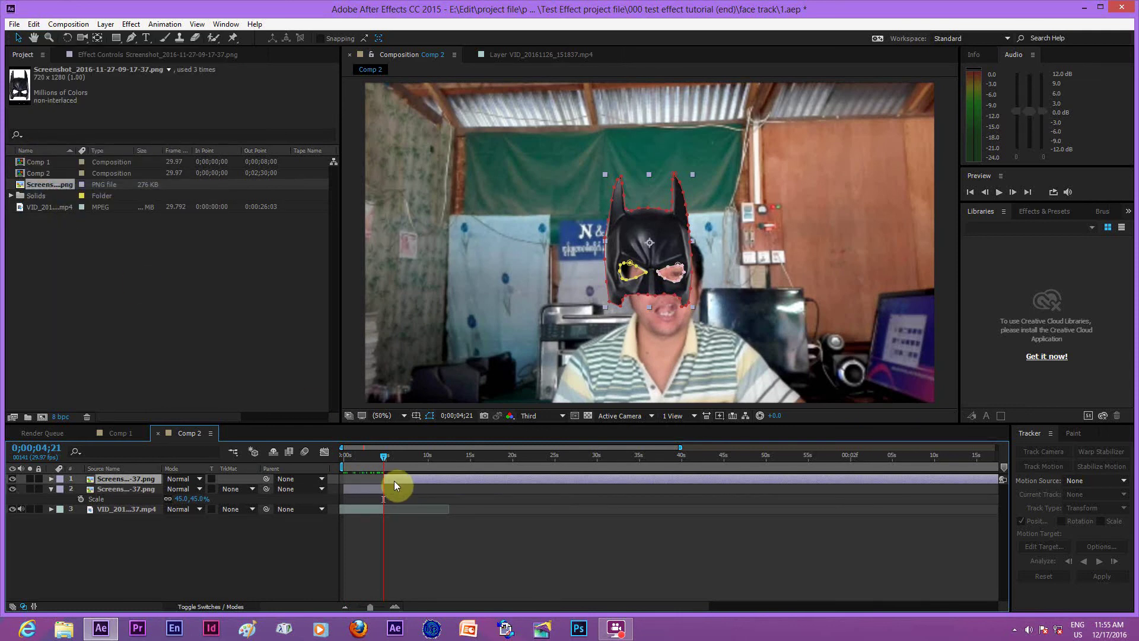
key("Delete")
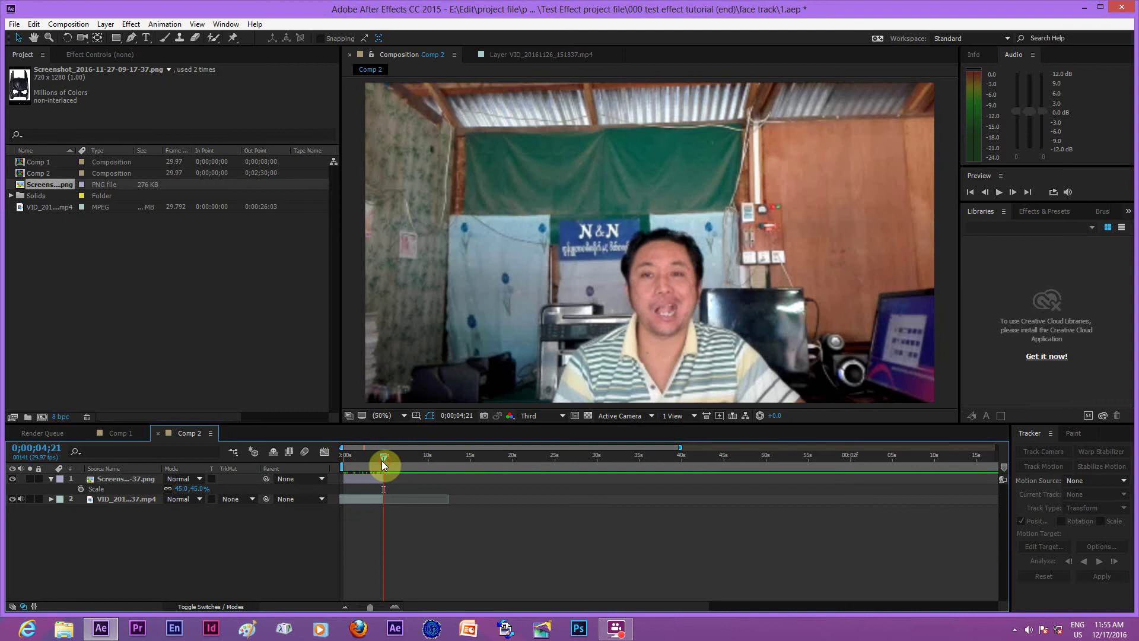
Shorten the work area to the end of the mask clip and trim Comp 2 to it.
left_click_drag(382, 460, 375, 462)
left_click_drag(371, 606, 325, 611)
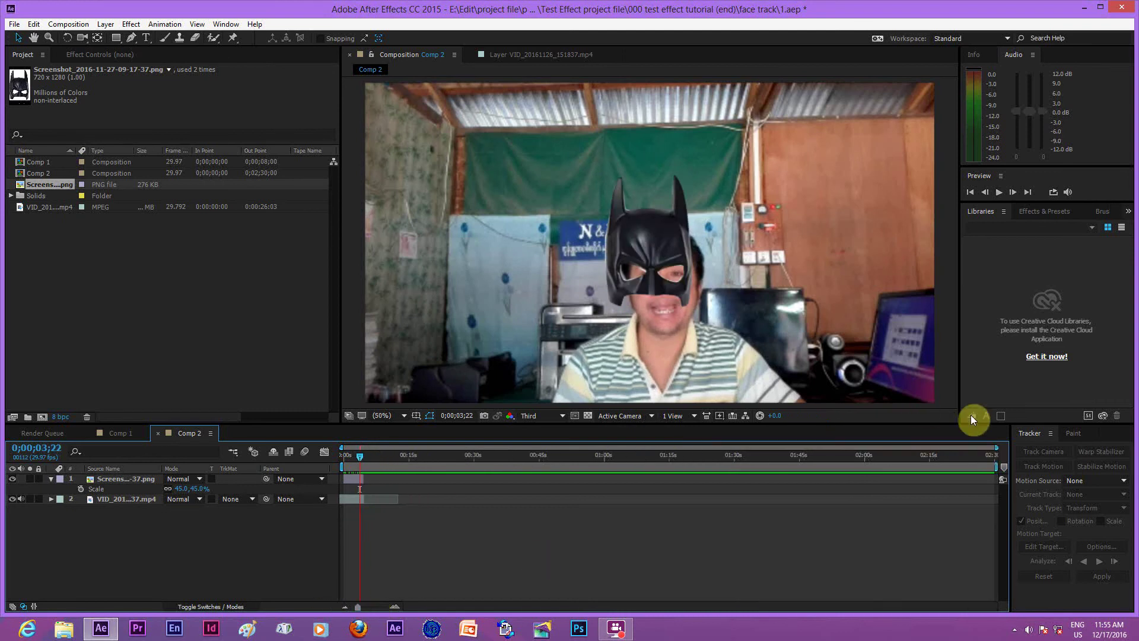
left_click_drag(999, 469, 363, 497)
right_click(354, 467)
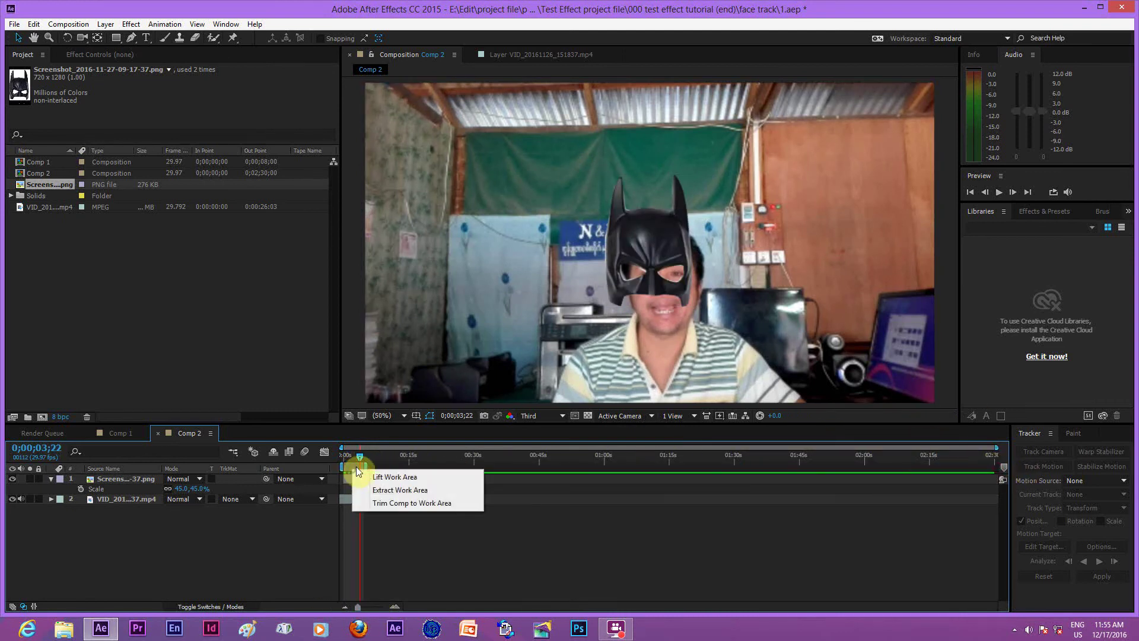
left_click(416, 503)
Position the Batman mask over the man's face at the first frame and resize it to 47.5, 45.4%.
left_click_drag(871, 458, 293, 479)
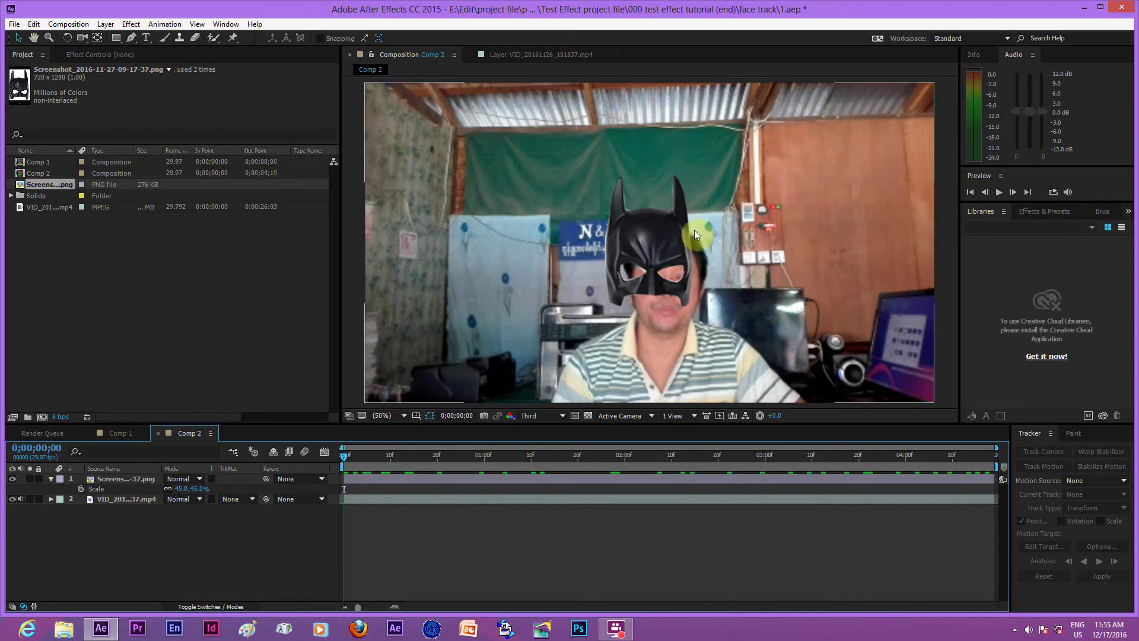
mouse_move(666, 232)
left_mouse_down()
mouse_move(686, 237)
mouse_move(665, 251)
left_mouse_up()
left_click_drag(345, 456, 474, 466)
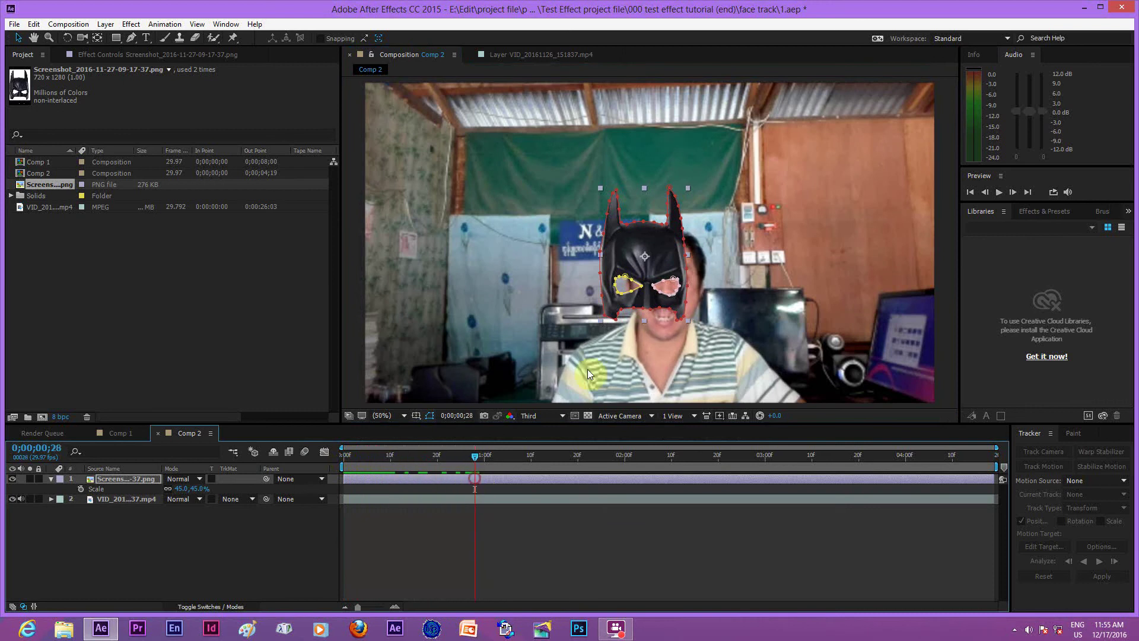
left_click_drag(666, 258, 692, 258)
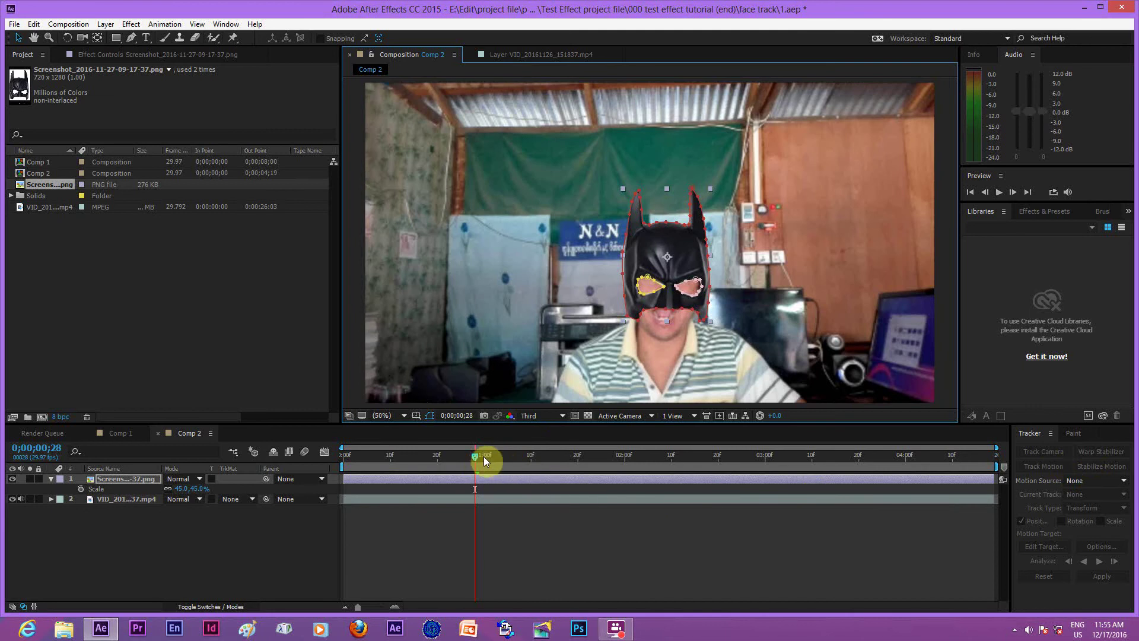
left_click_drag(475, 454, 344, 455)
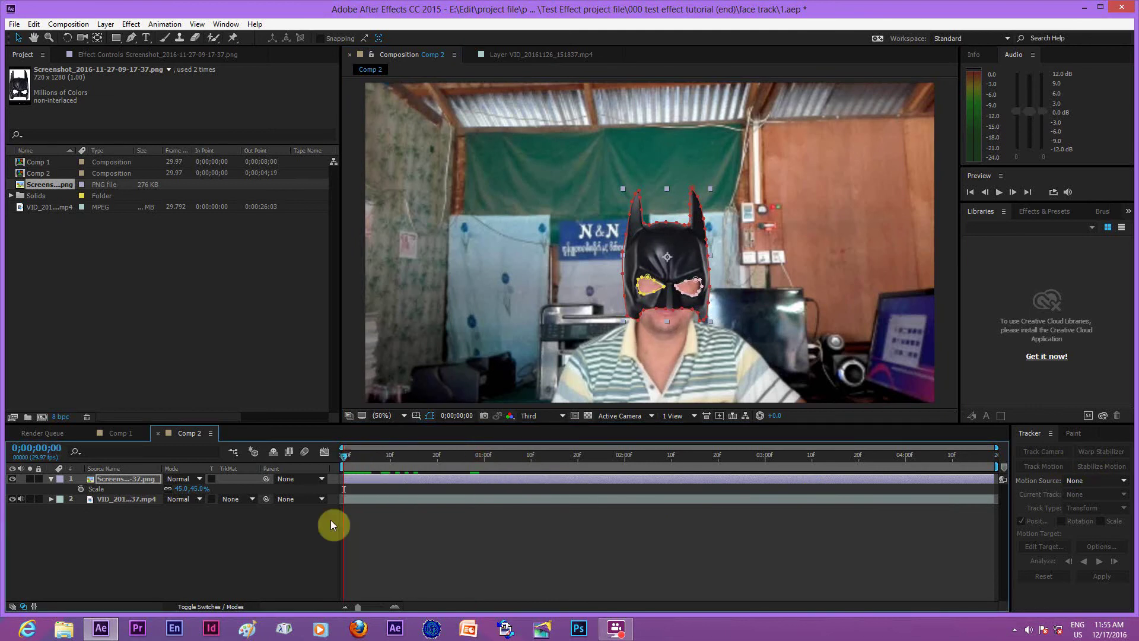
left_click(330, 520)
left_click(679, 261)
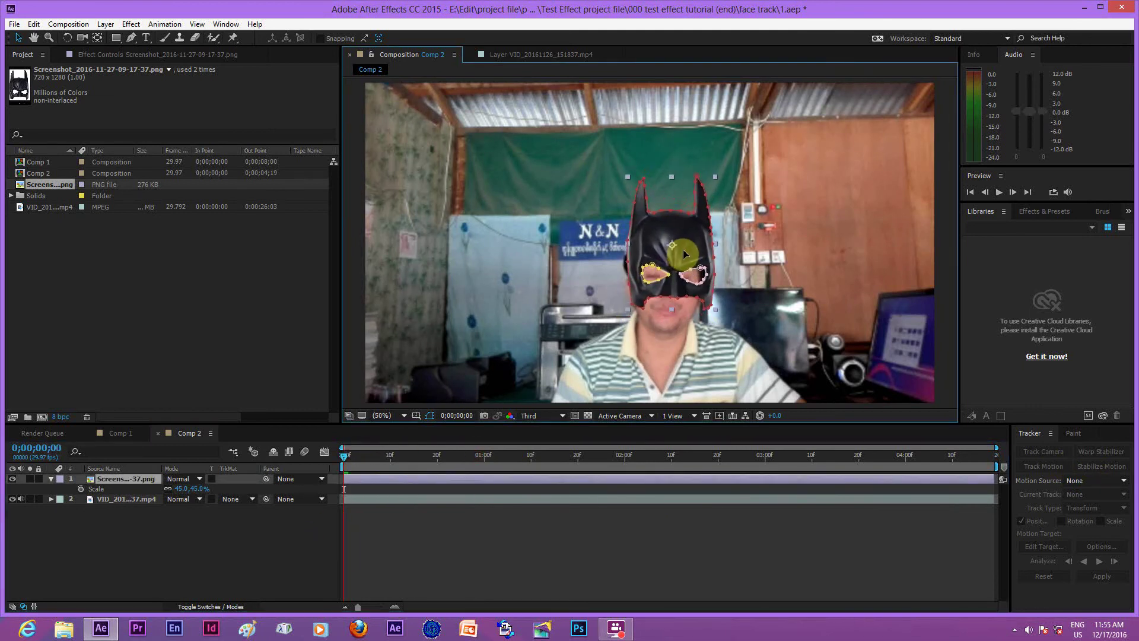
left_click_drag(682, 256, 678, 257)
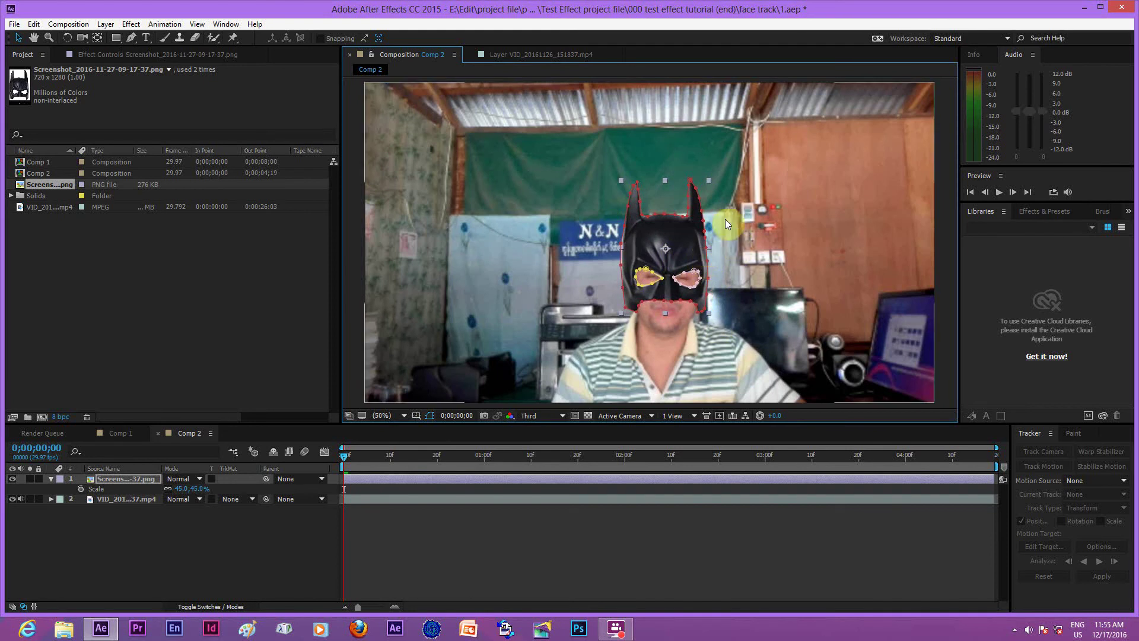
left_click_drag(710, 179, 712, 177)
left_click(295, 547)
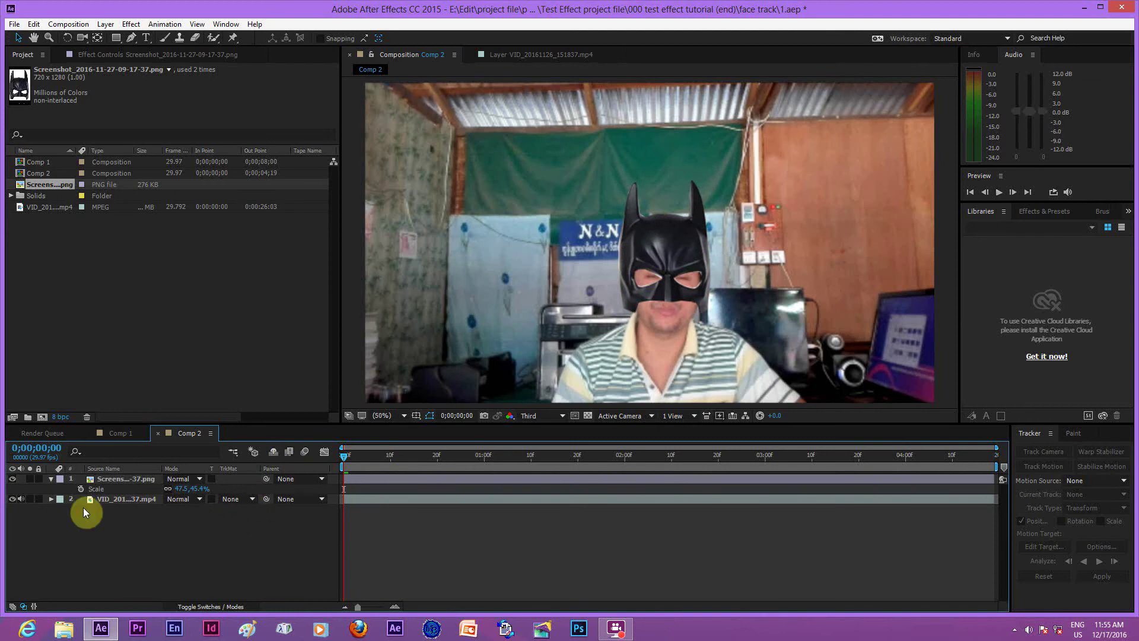
Hide the Batman PNG layer and start Track Motion on the video layer.
left_click(51, 478)
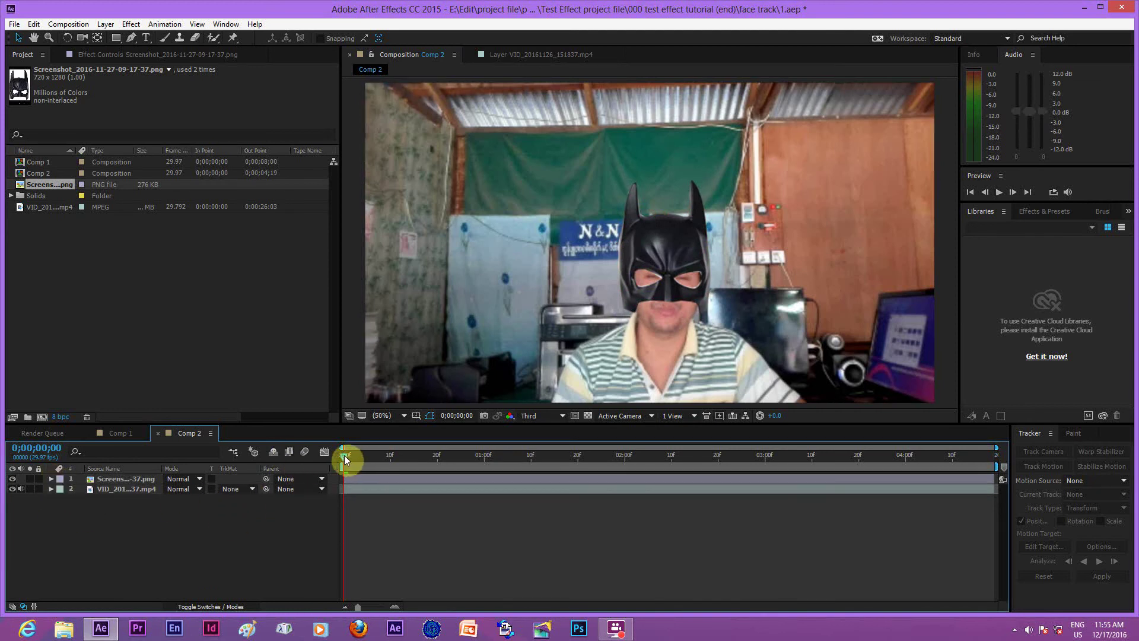
left_click(12, 478)
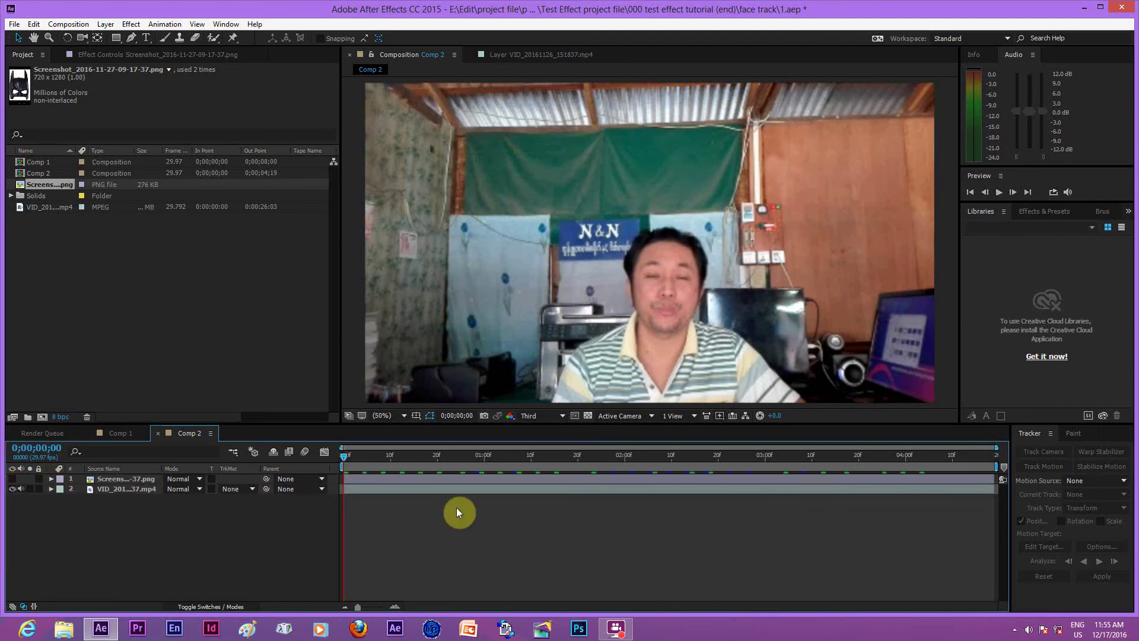
left_click(142, 490)
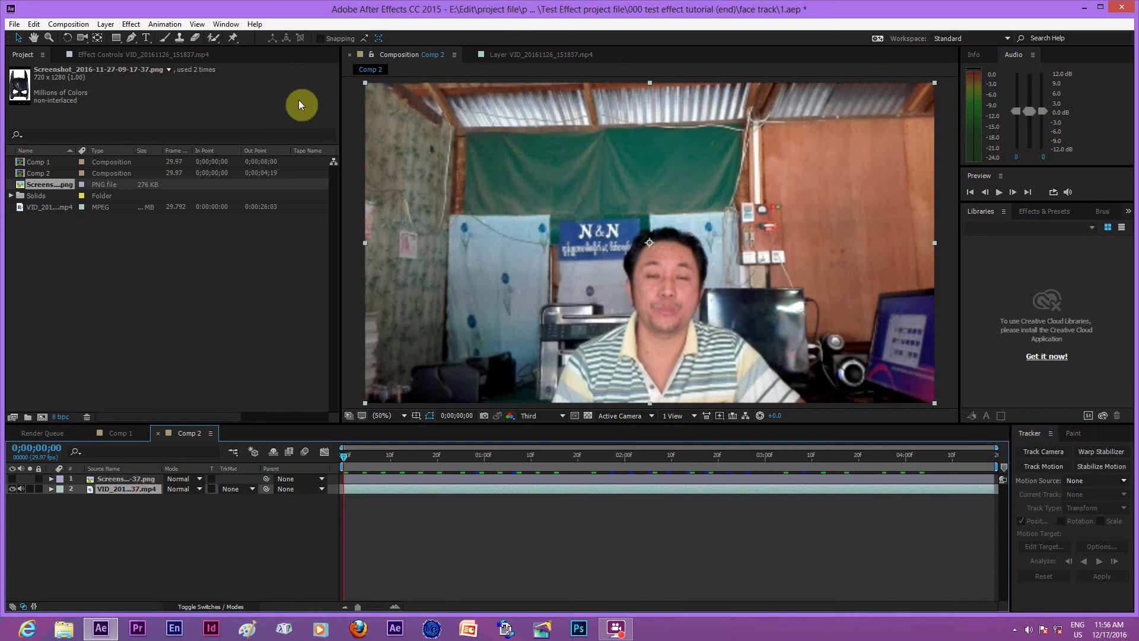
left_click(226, 23)
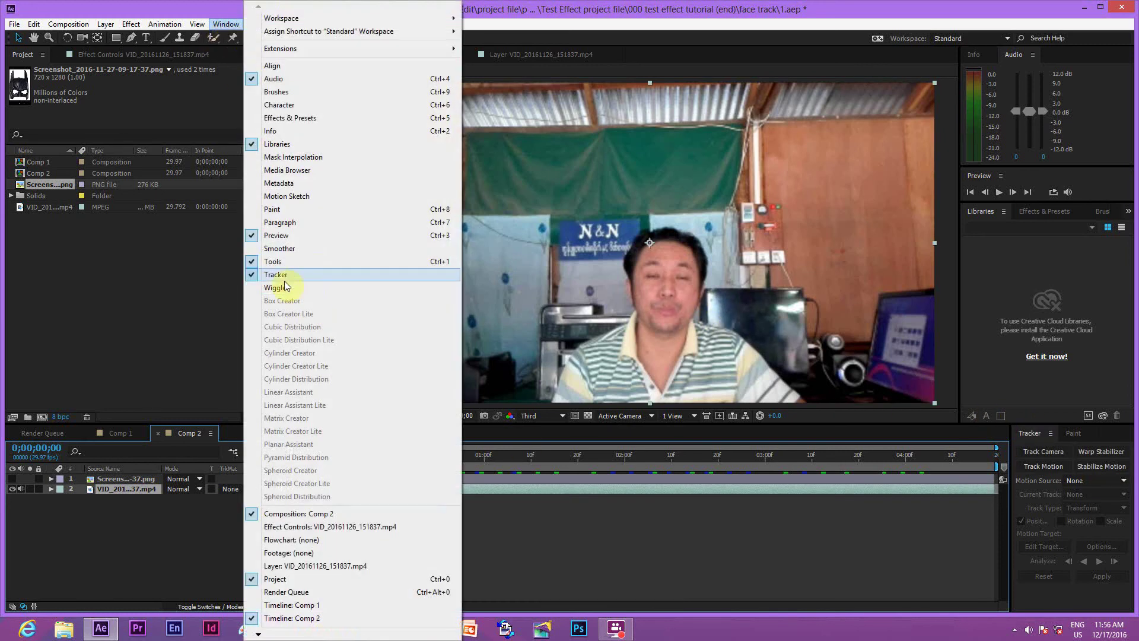
left_click(756, 537)
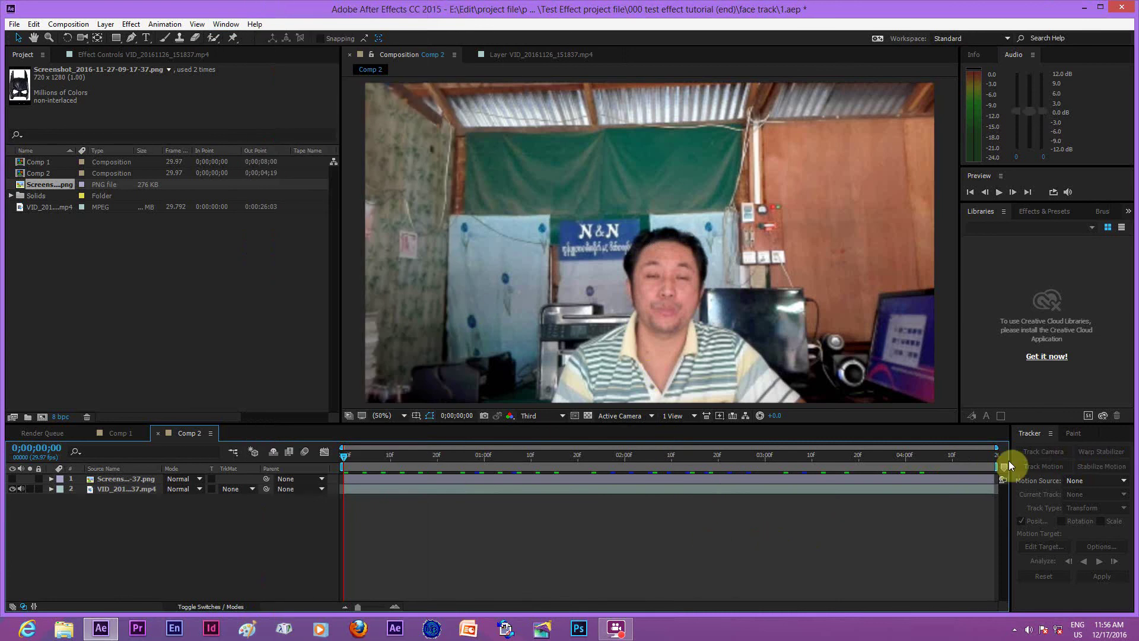
left_click(129, 488)
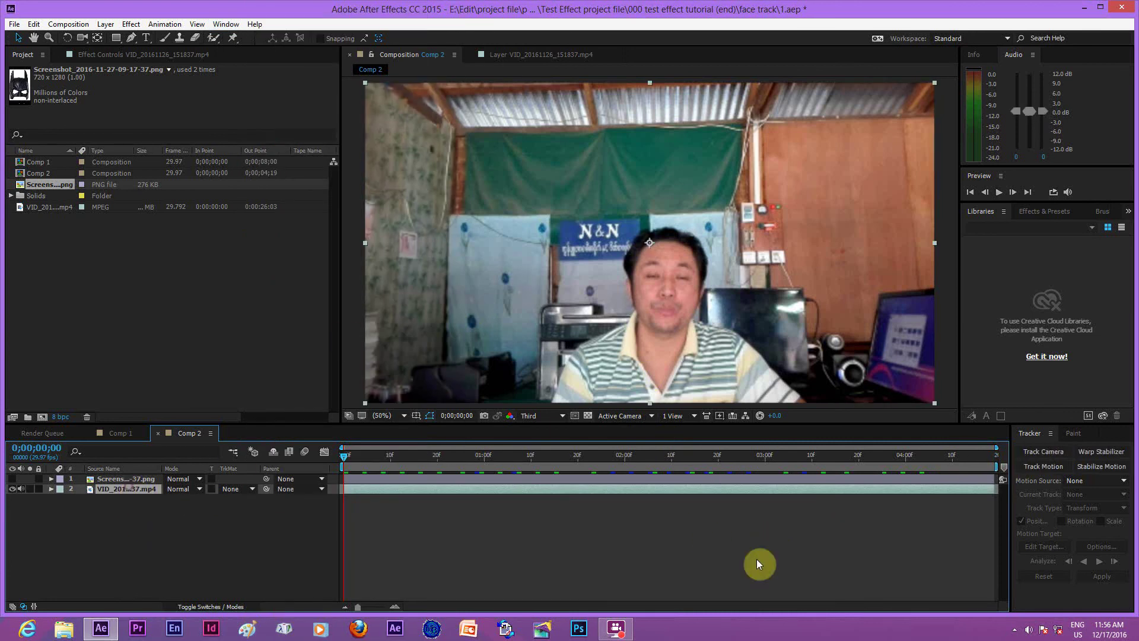
left_click(1034, 468)
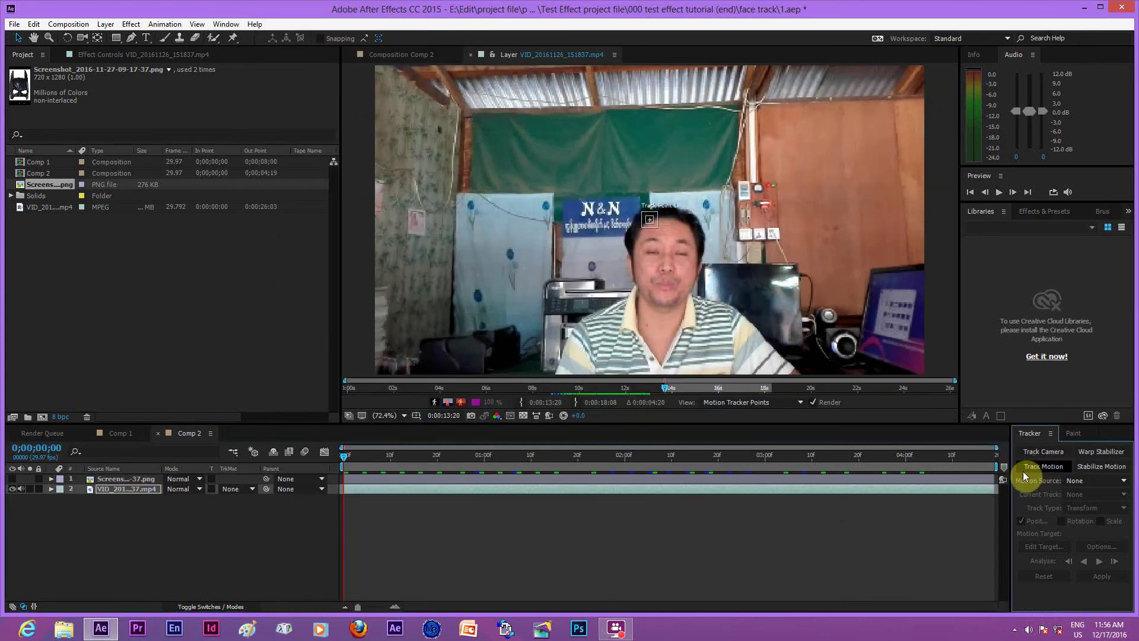
Position an enlarged Track Point 1 over the man's forehead and analyze the motion forward to the end of the clip.
left_click(656, 212)
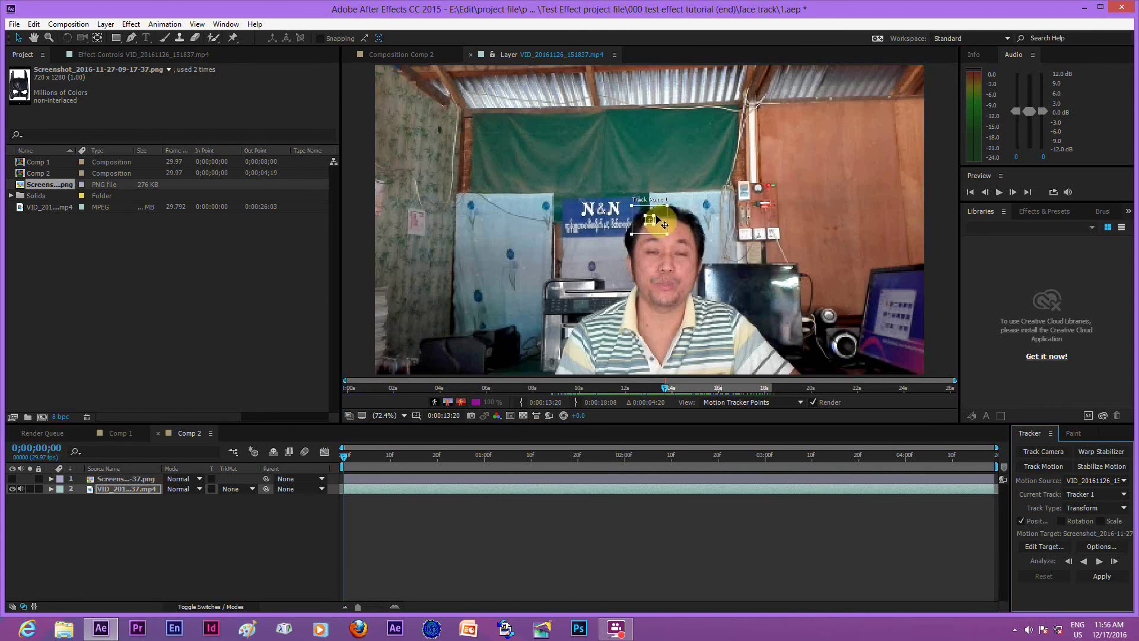
left_click(655, 215)
mouse_move(661, 225)
left_mouse_down()
mouse_move(674, 236)
mouse_move(692, 229)
mouse_move(677, 238)
mouse_move(680, 222)
mouse_move(681, 234)
left_mouse_up()
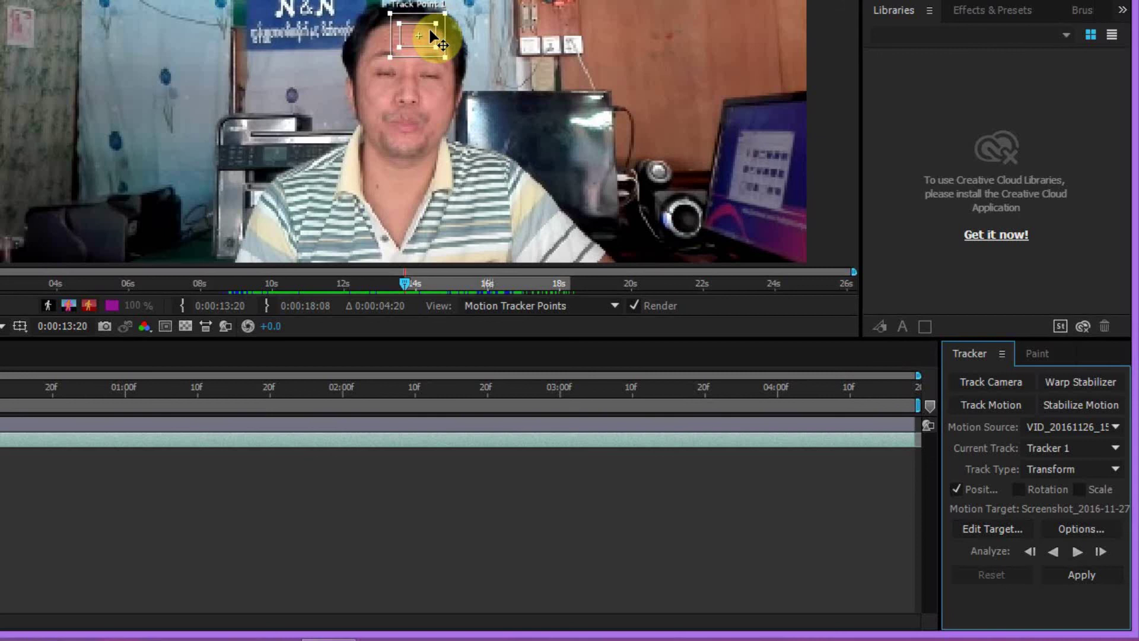
mouse_move(430, 33)
left_mouse_down()
mouse_move(428, 47)
mouse_move(404, 32)
mouse_move(437, 23)
mouse_move(448, 40)
mouse_move(428, 31)
left_mouse_up()
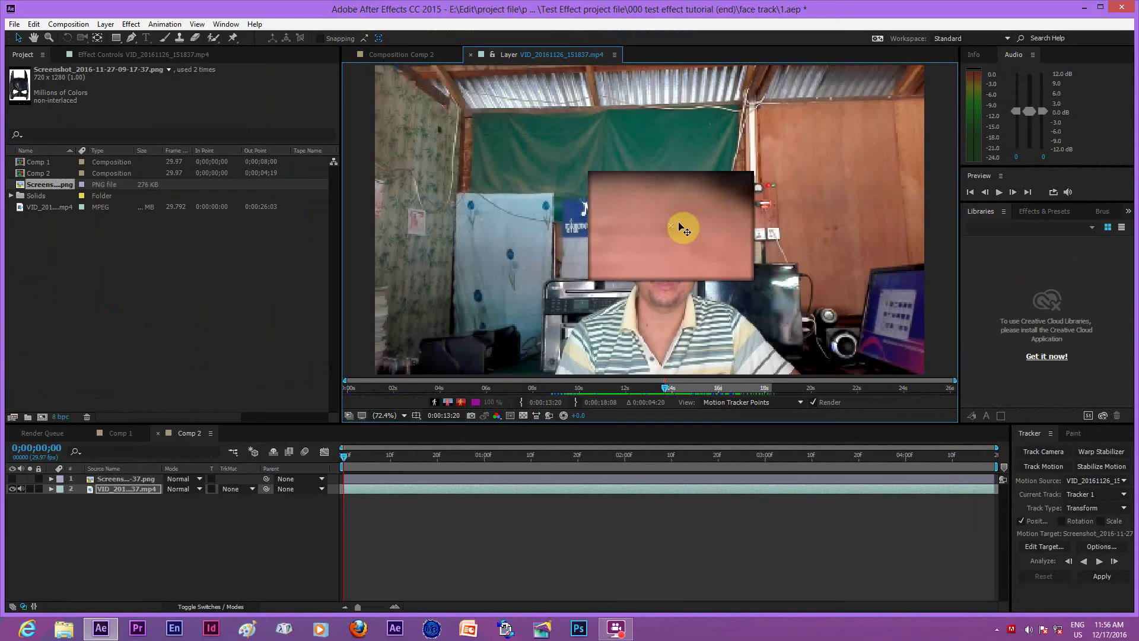
left_click_drag(679, 224, 679, 228)
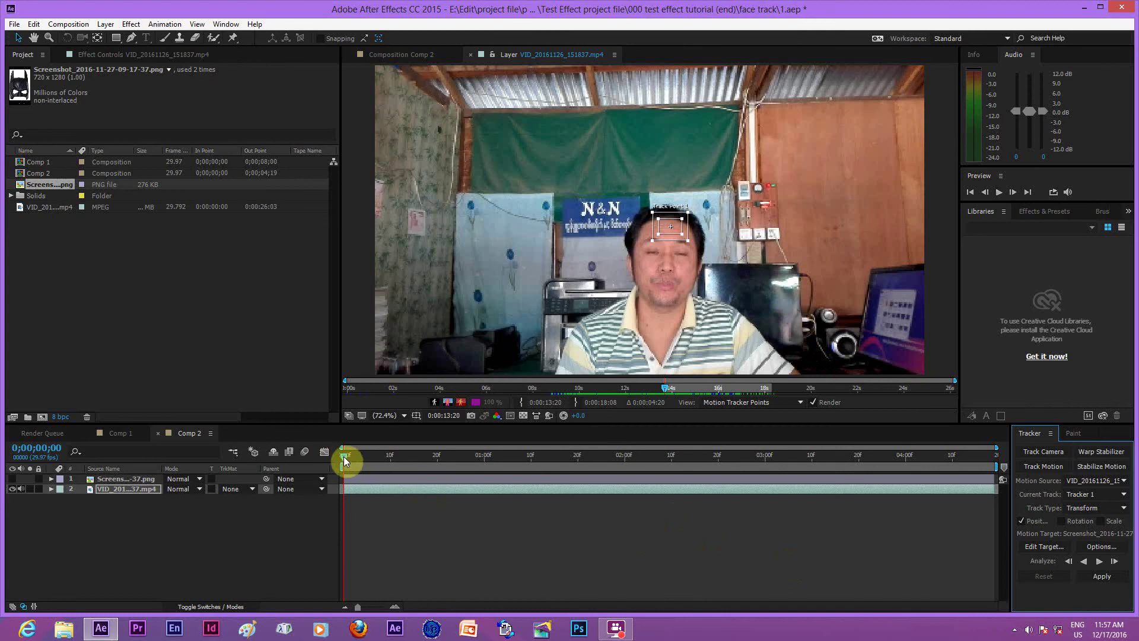
left_click(1098, 563)
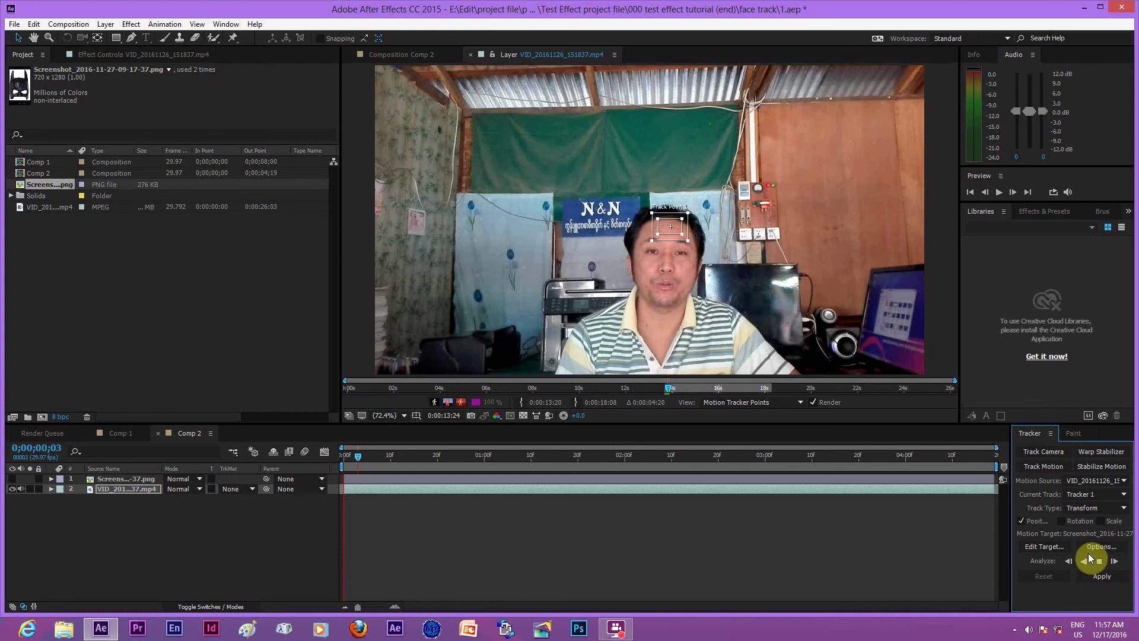
left_click(667, 226)
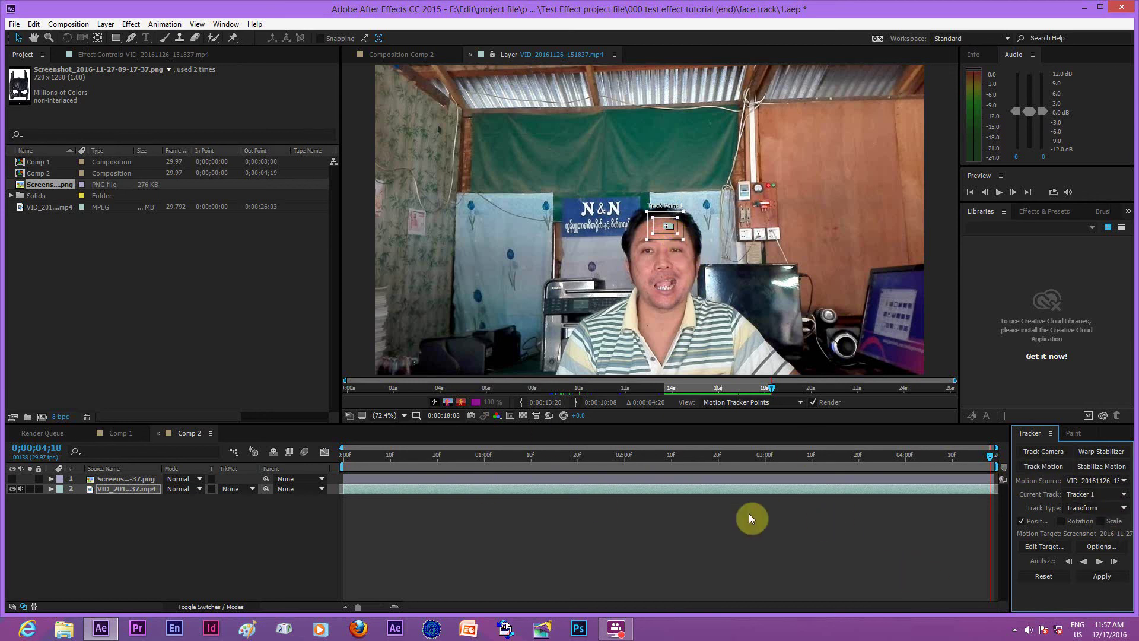
Add a new null object to Comp 2.
right_click(105, 538)
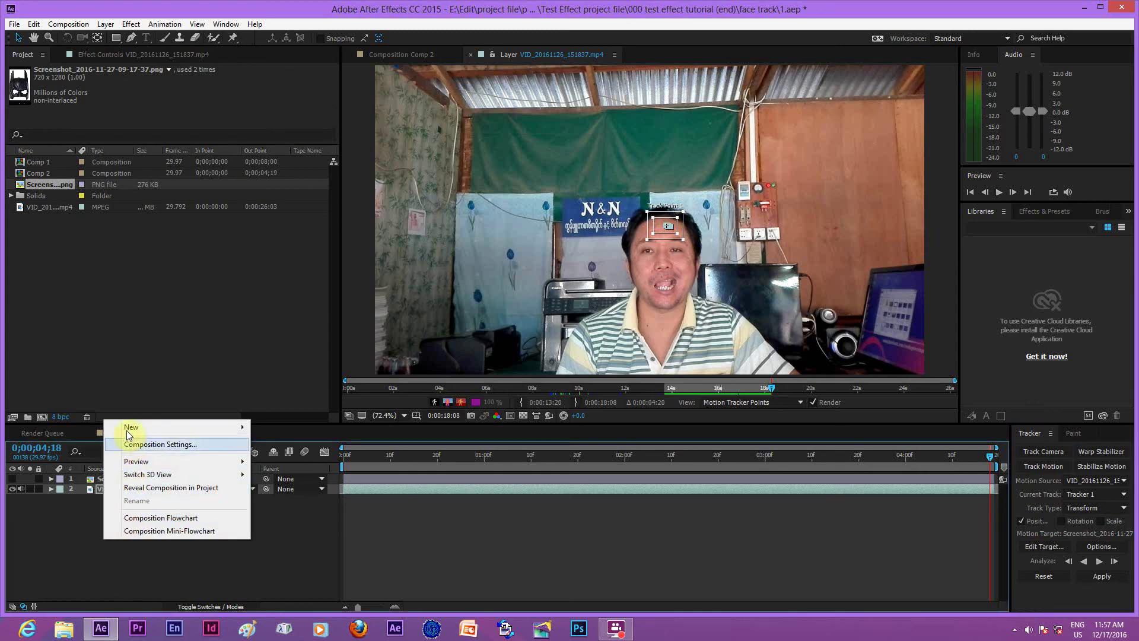
mouse_move(127, 429)
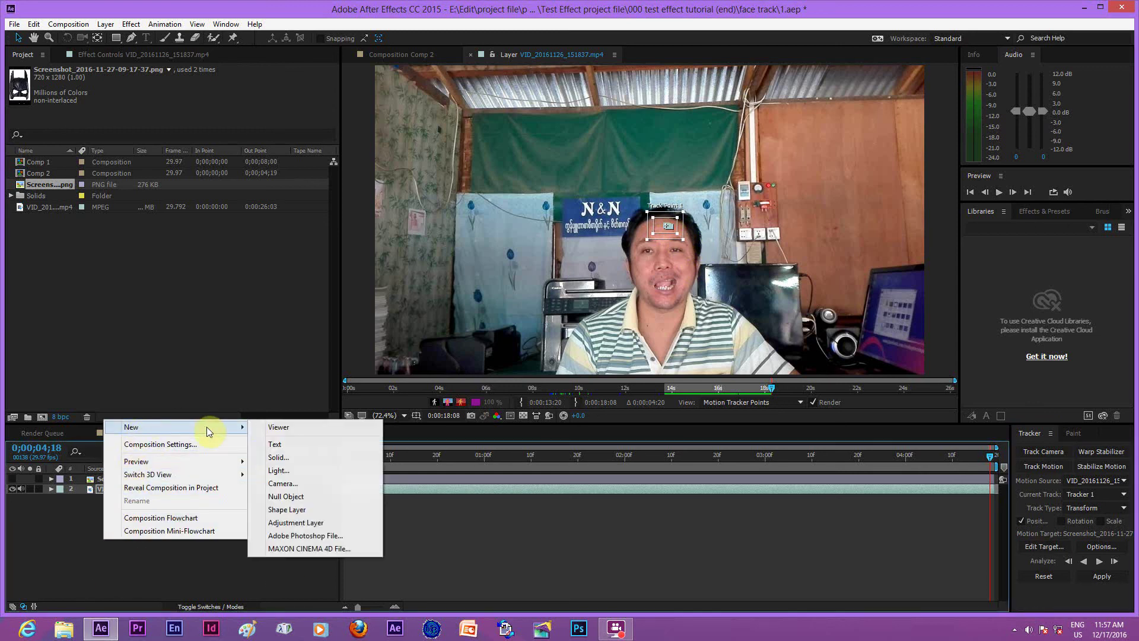
left_click(286, 497)
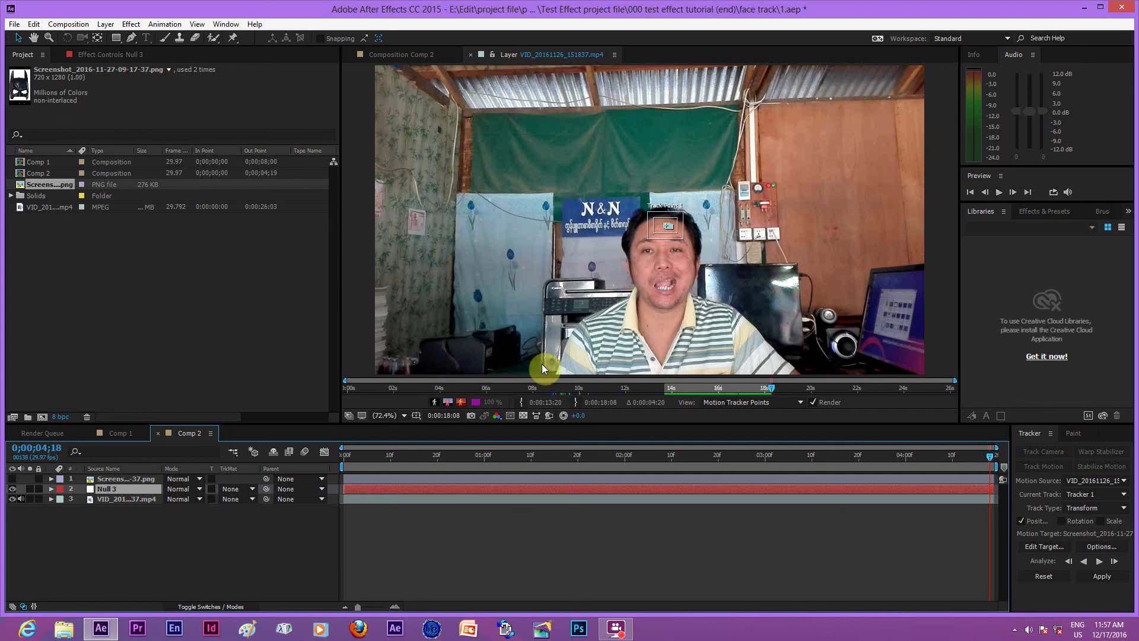
Change the motion target of Tracker 1 from the Batman PNG to the Null 3 layer.
left_click(144, 489)
left_click(1047, 546)
left_click_drag(617, 260, 486, 124)
left_click(499, 163)
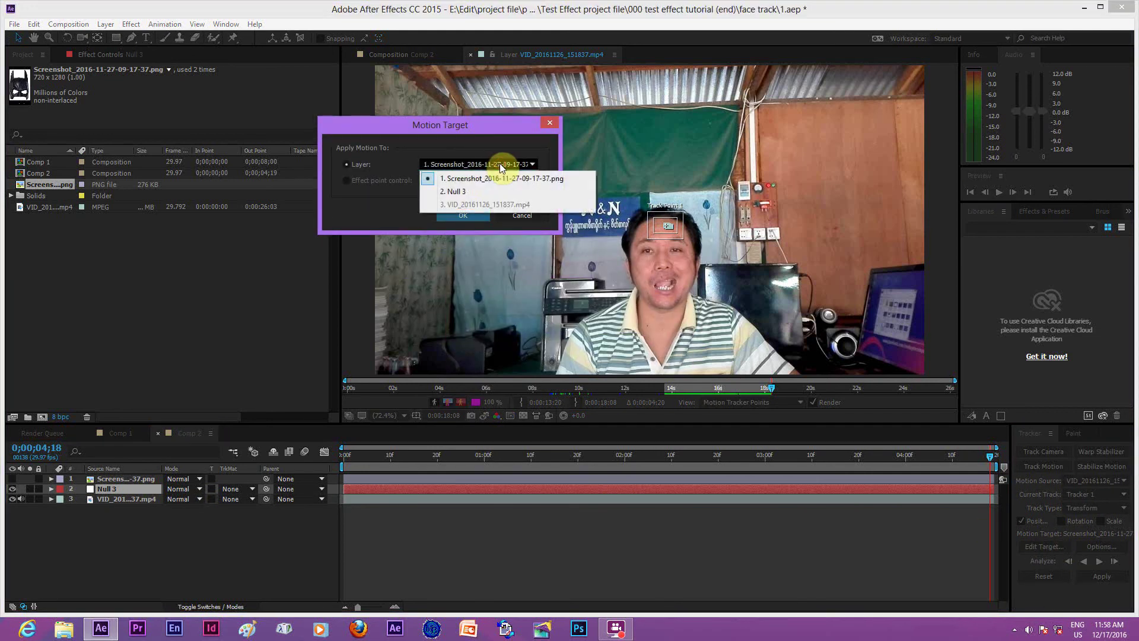
left_click(465, 191)
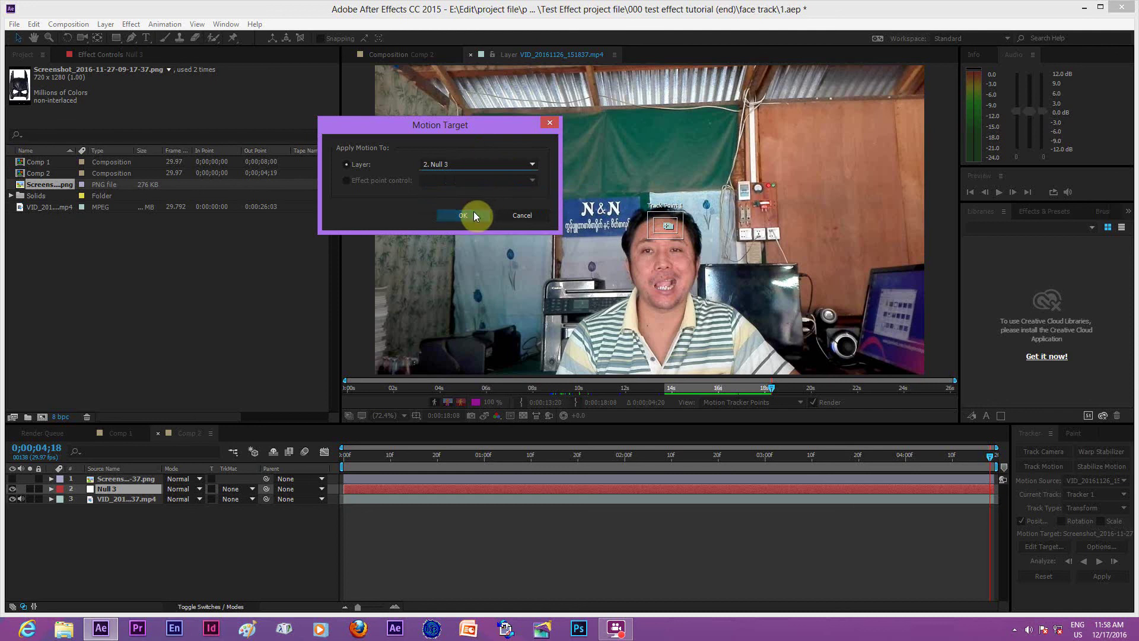
left_click(464, 216)
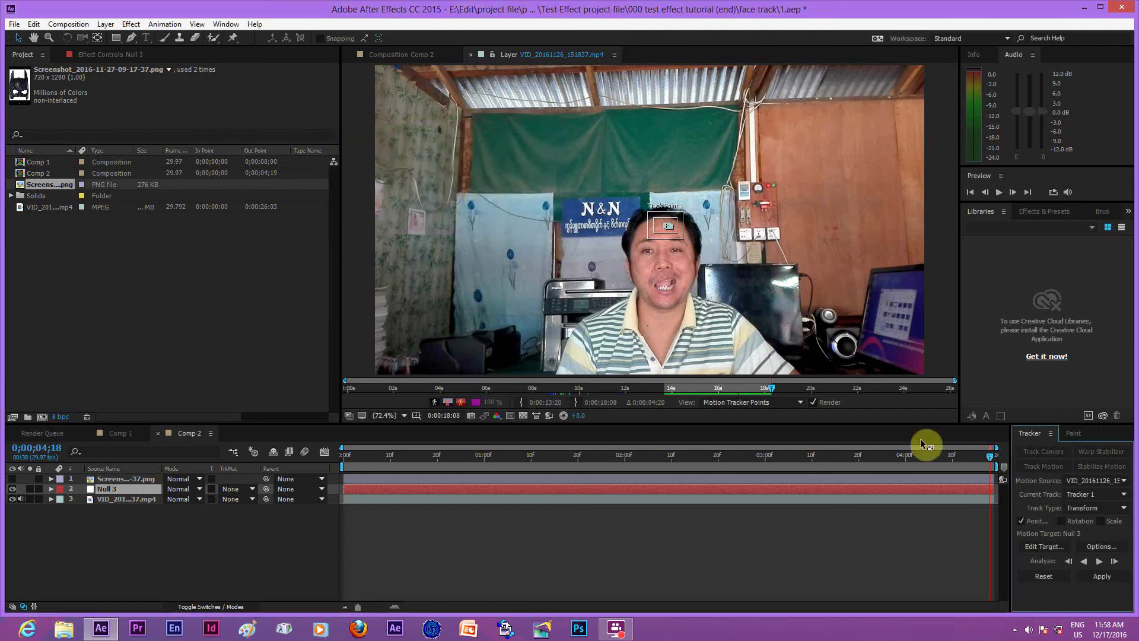
Apply the tracked motion to the null in X and Y dimensions and return to the first frame.
left_click(1101, 576)
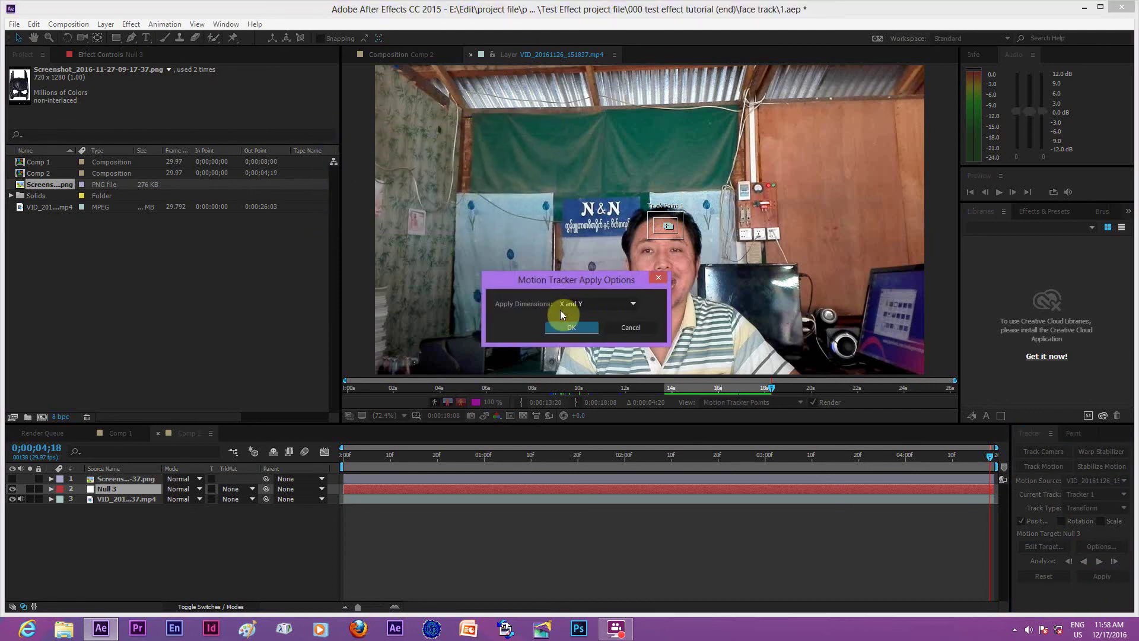
left_click(573, 327)
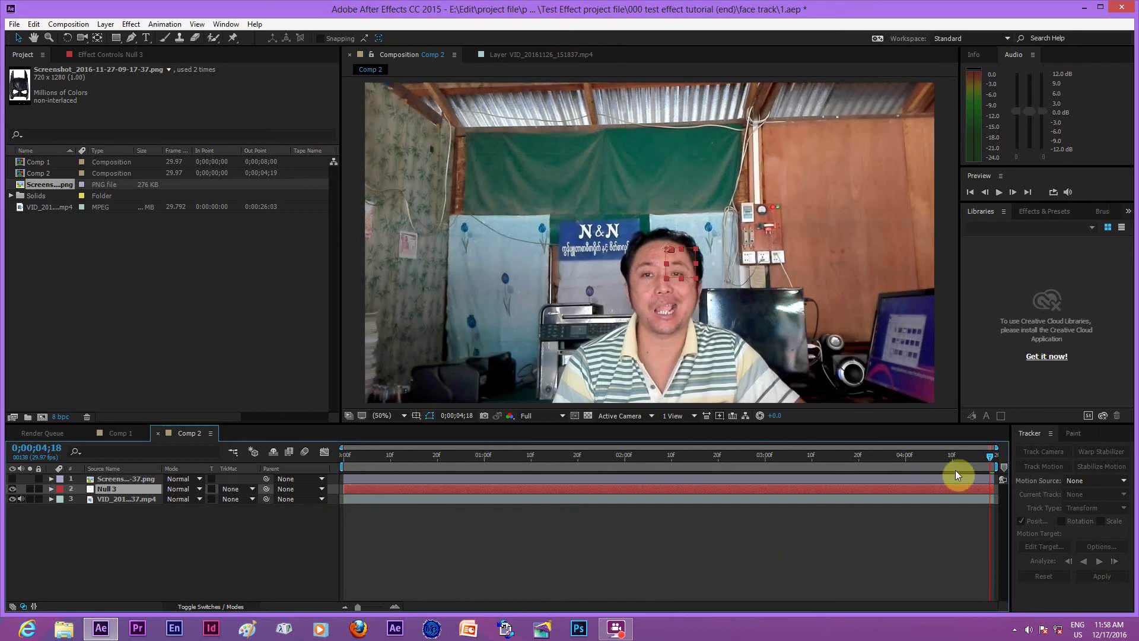
left_click_drag(991, 457, 348, 471)
left_click(230, 506)
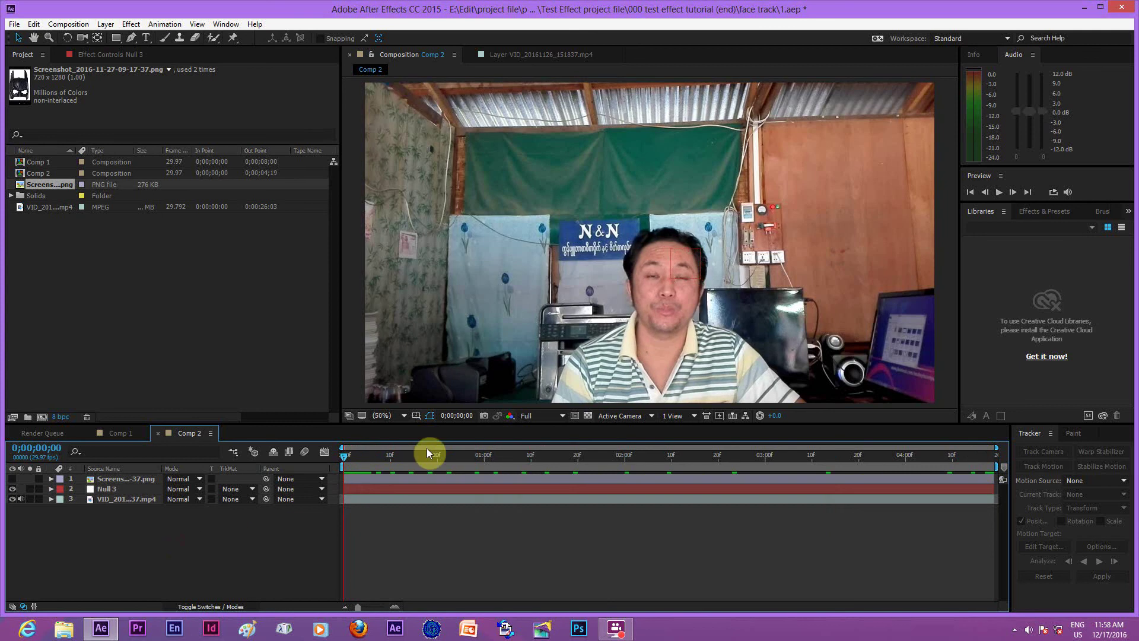
Make the Batman PNG layer visible again and parent it to Null 3.
left_click(133, 488)
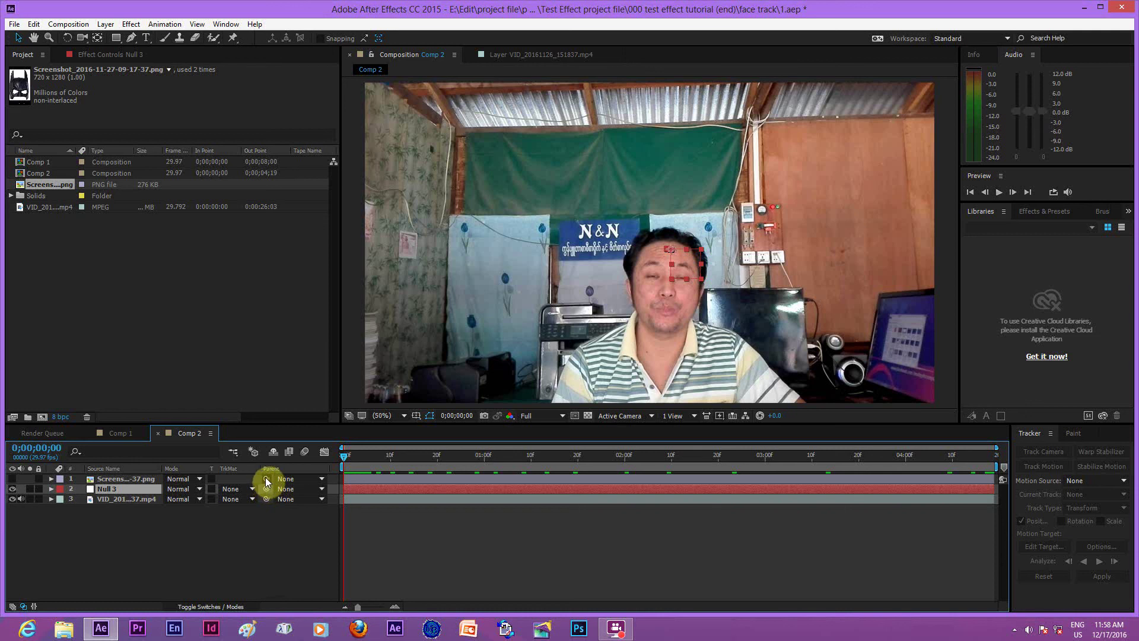
left_click(126, 478)
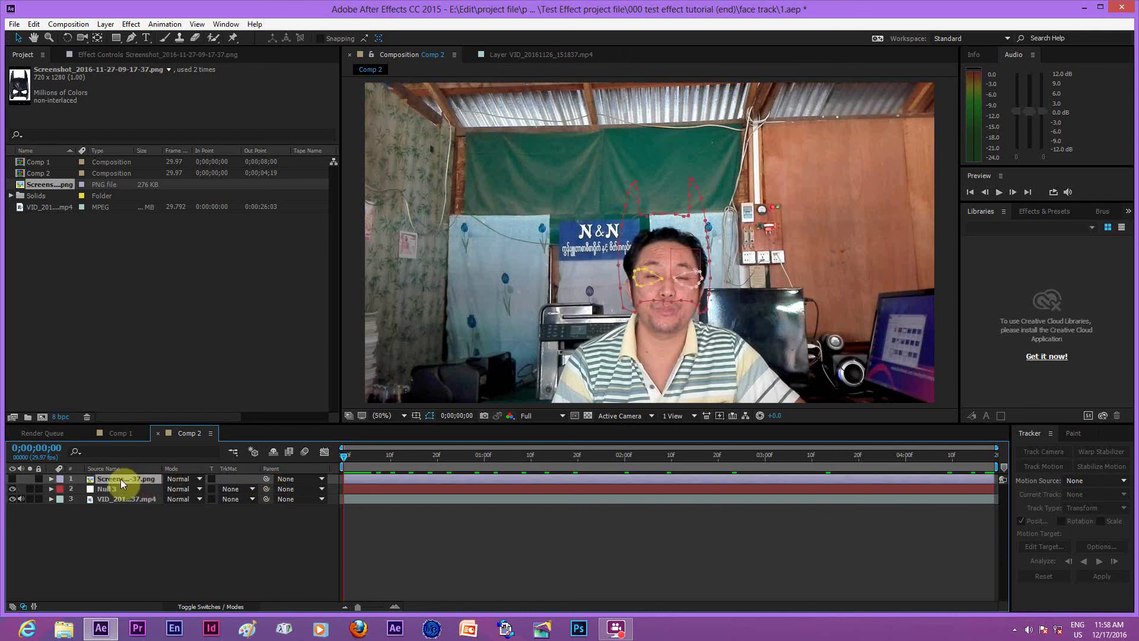
left_click(13, 479)
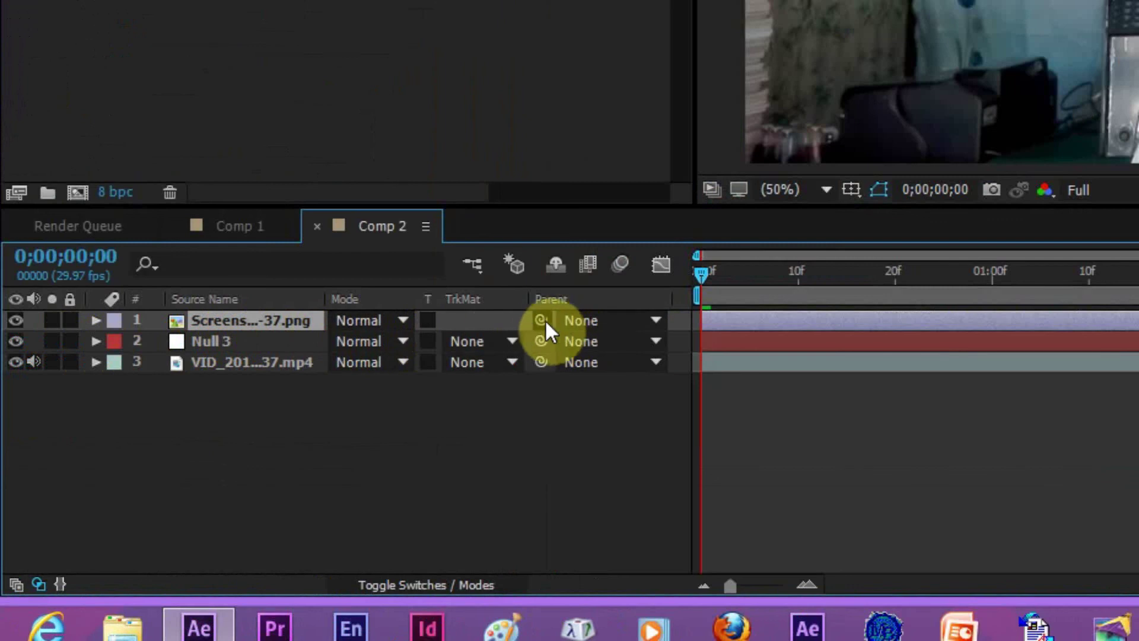
left_click_drag(539, 319, 232, 344)
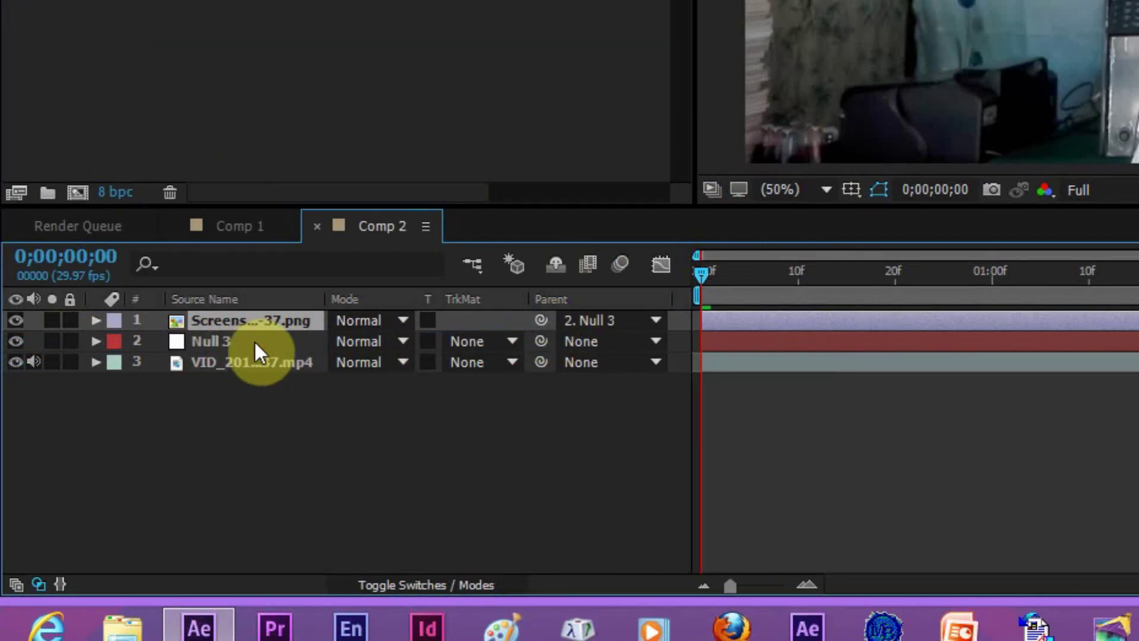
left_click(656, 320)
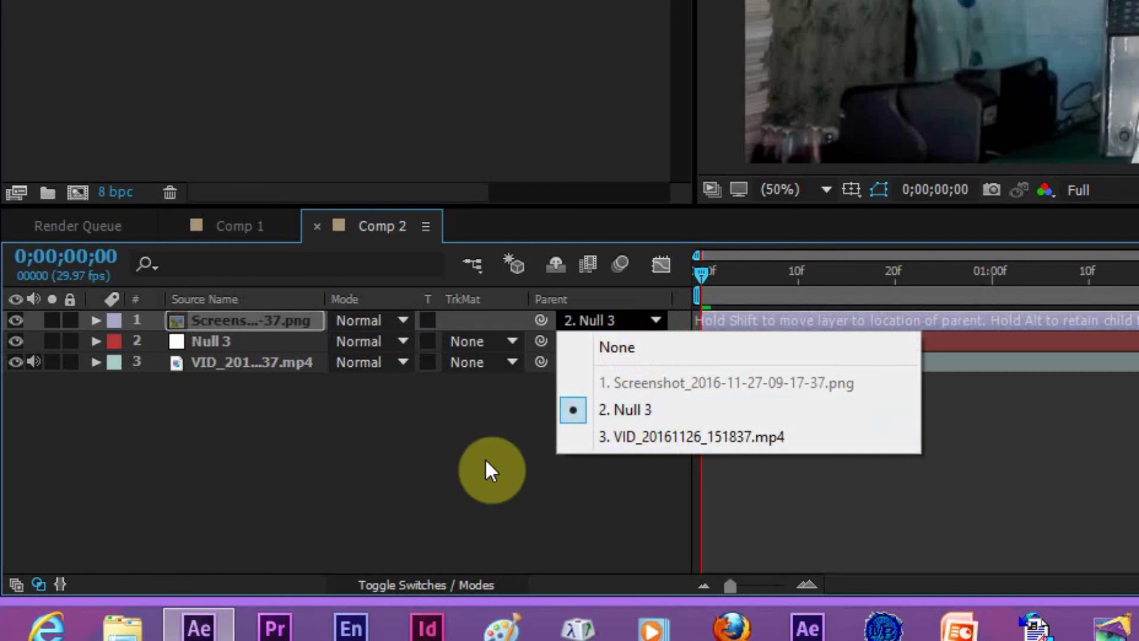
left_click(530, 384)
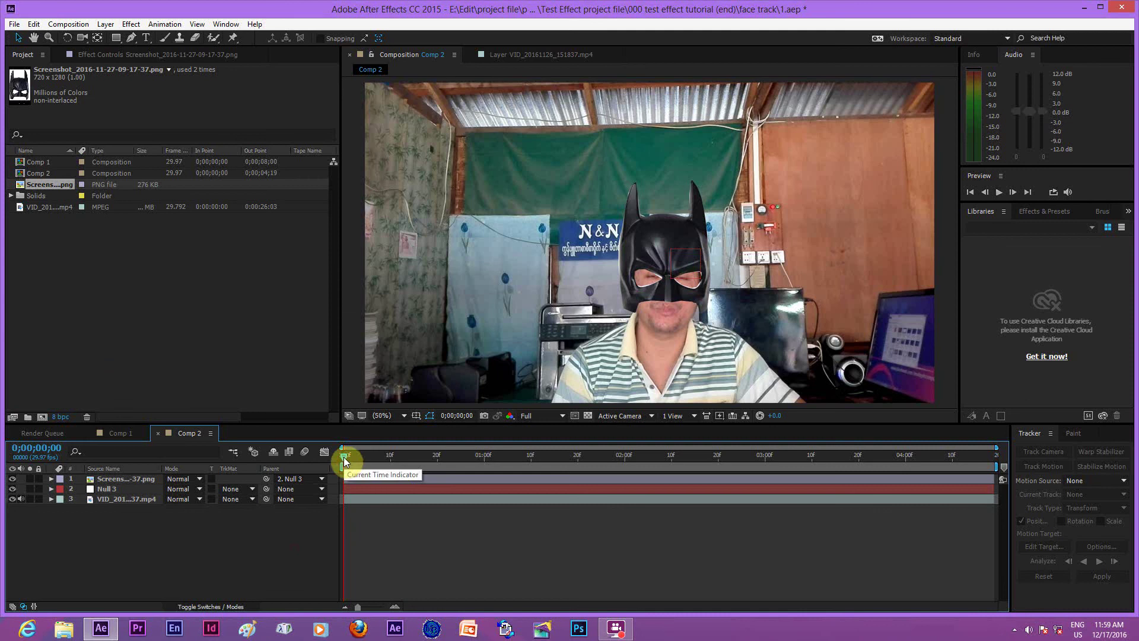
Lower the preview resolution to Third and play Comp 2 from the first frame to check the mask tracking.
mouse_move(344, 459)
left_mouse_down()
mouse_move(398, 477)
mouse_move(336, 478)
left_mouse_up()
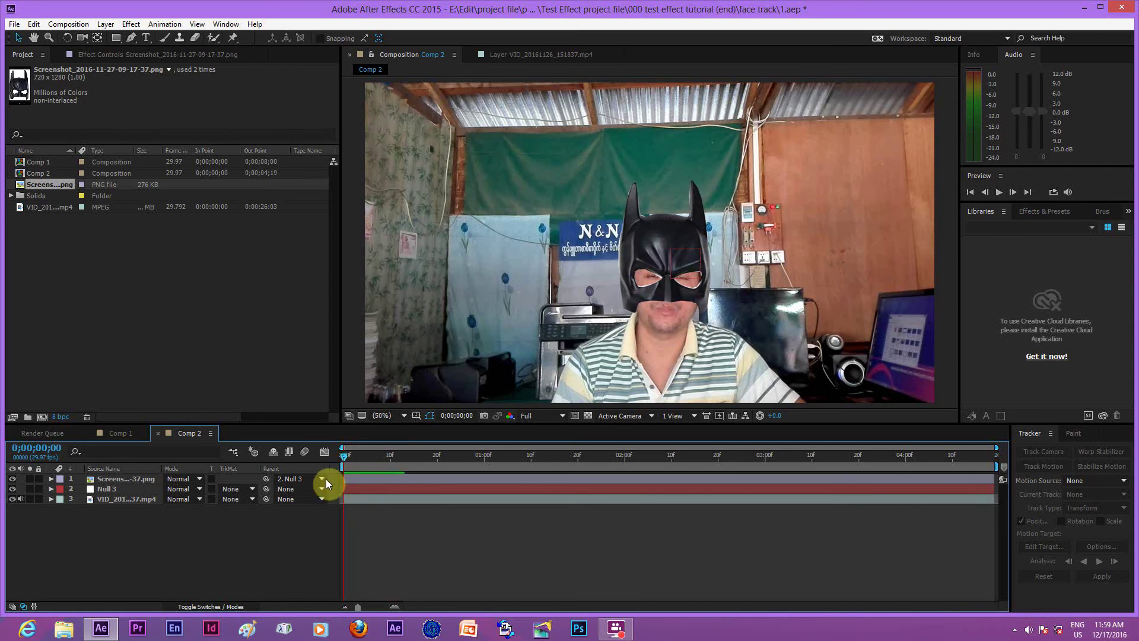
left_click(562, 415)
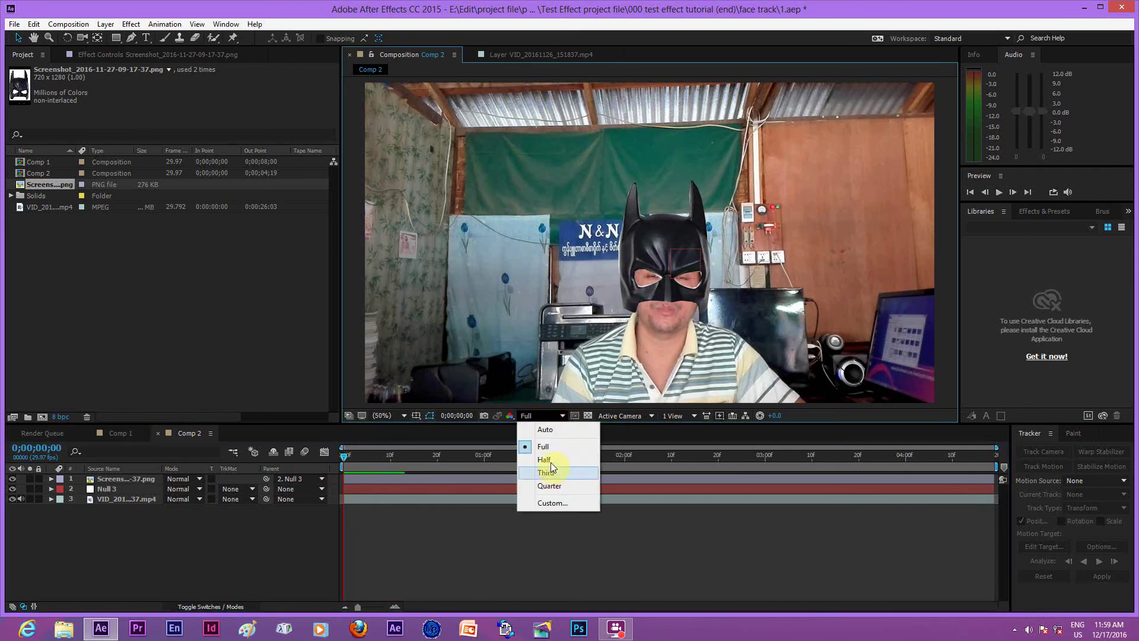
left_click(556, 472)
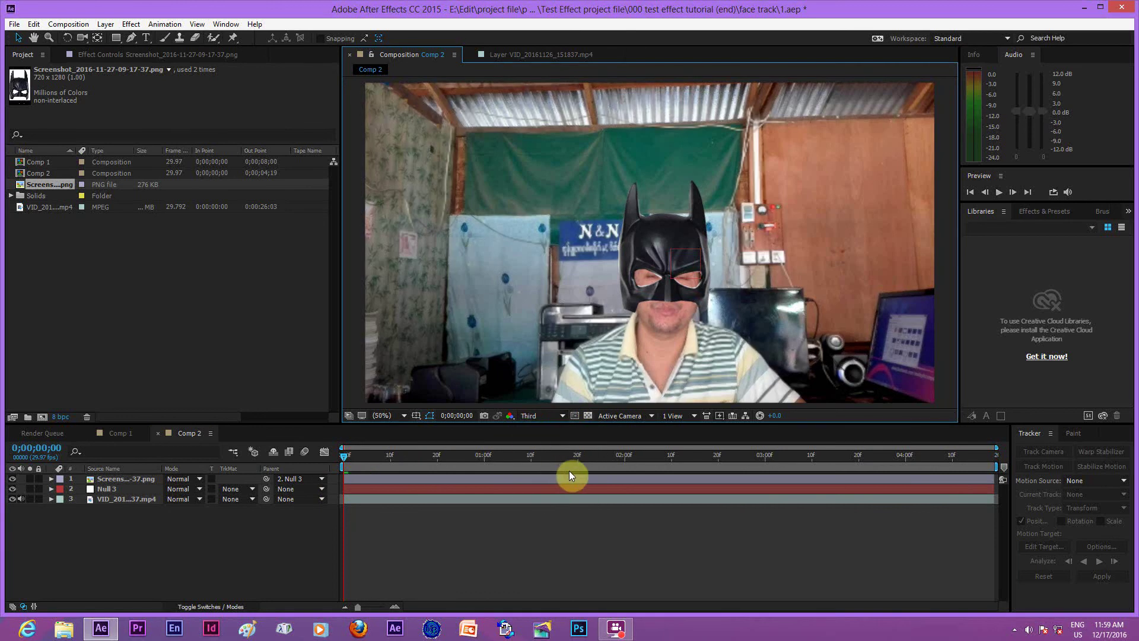
key("space")
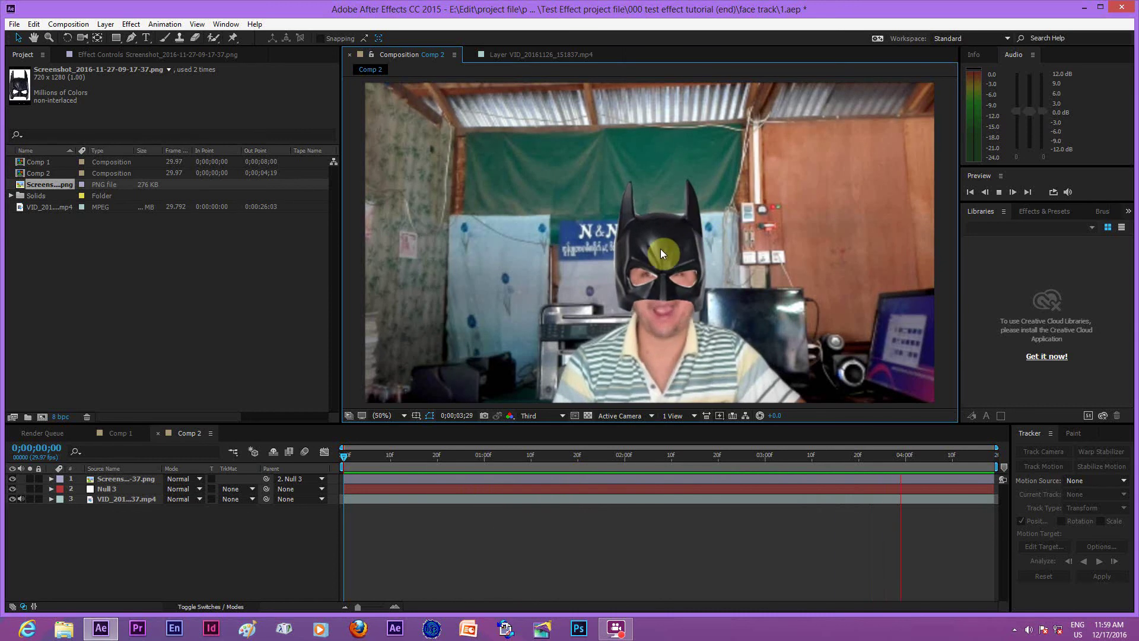
left_click(347, 459)
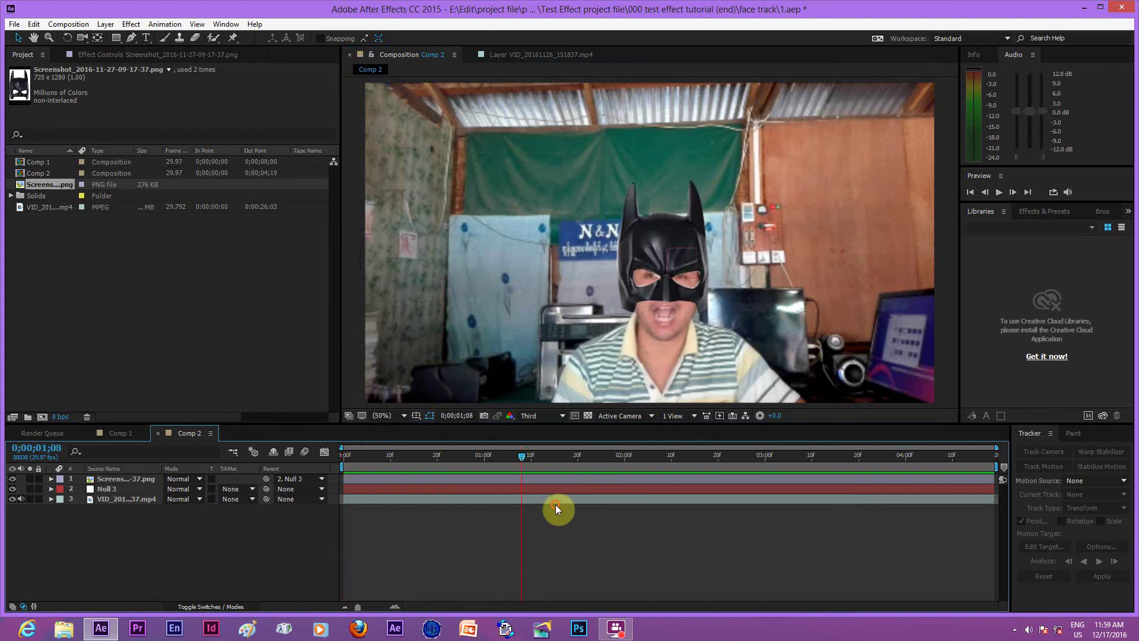
left_click(1083, 8)
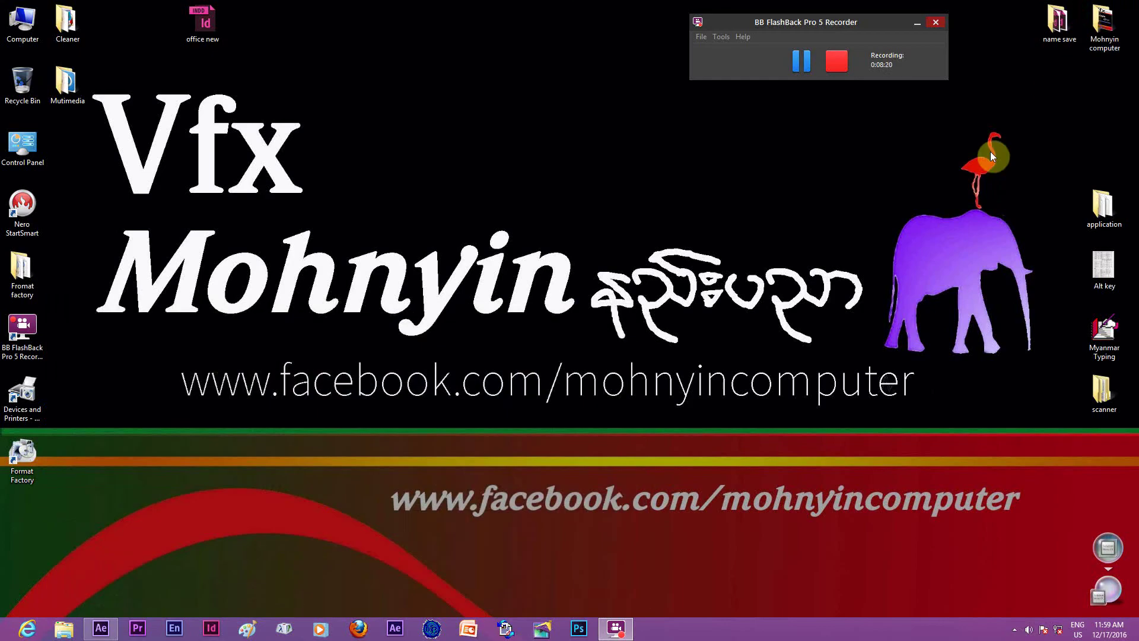